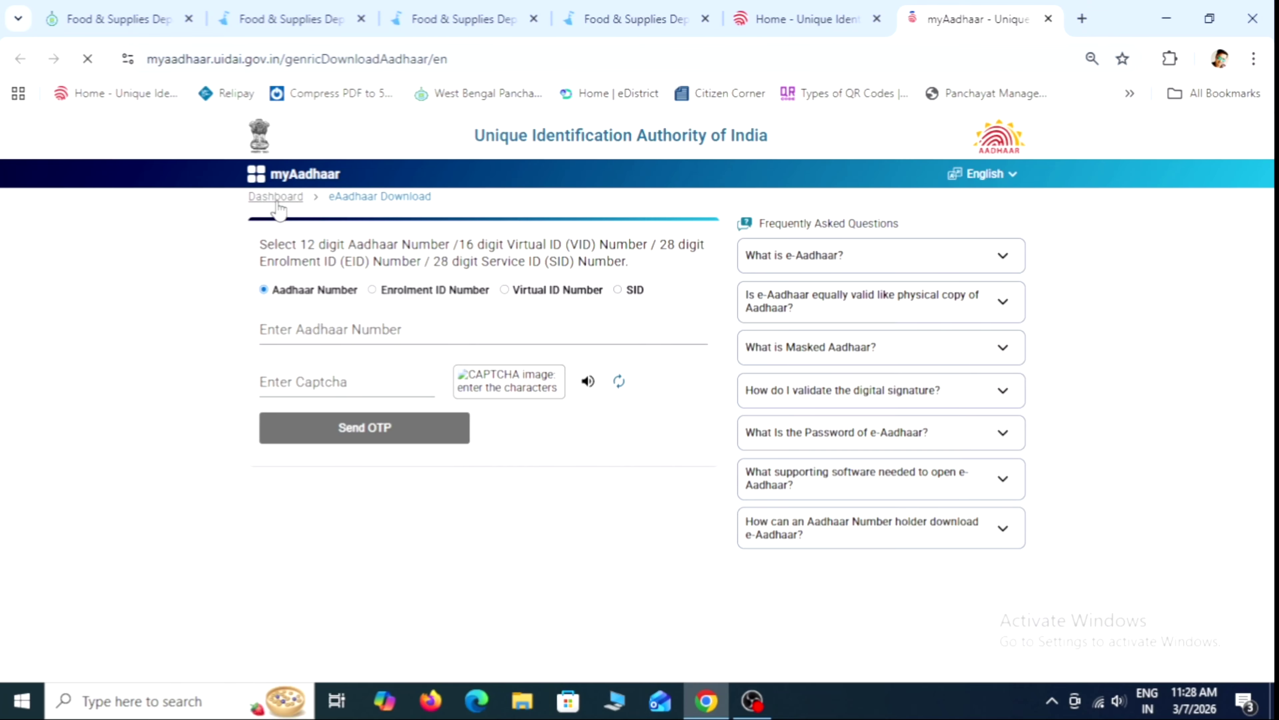
Return to the myAadhaar home page from the Dashboard breadcrumb and scroll down it
{"action": "left_click", "coordinate": [276, 197]}
{"action": "scroll", "coordinate": [497, 383], "scroll_direction": "down", "scroll_amount": 3}
{"action": "scroll", "coordinate": [496, 383], "scroll_direction": "down", "scroll_amount": 7}
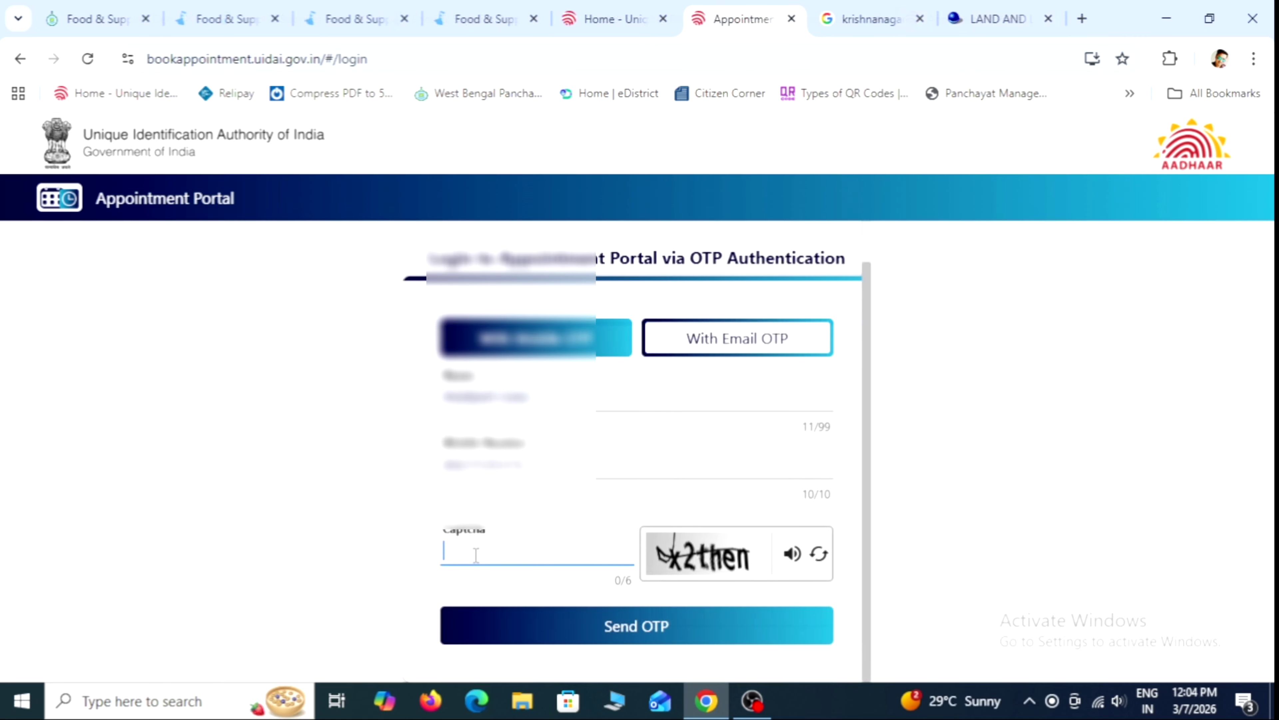
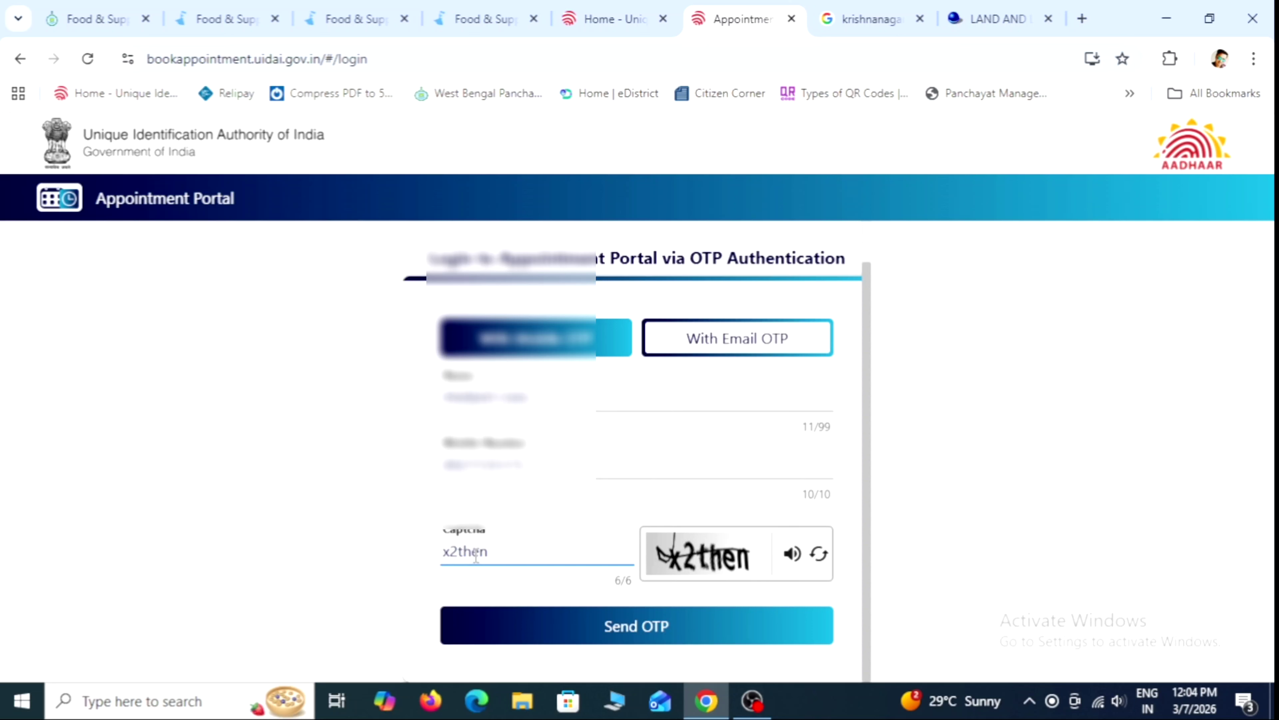
Enter the captcha, request an OTP, then enter the received one-time password and authenticate
{"action": "left_click", "coordinate": [631, 631]}
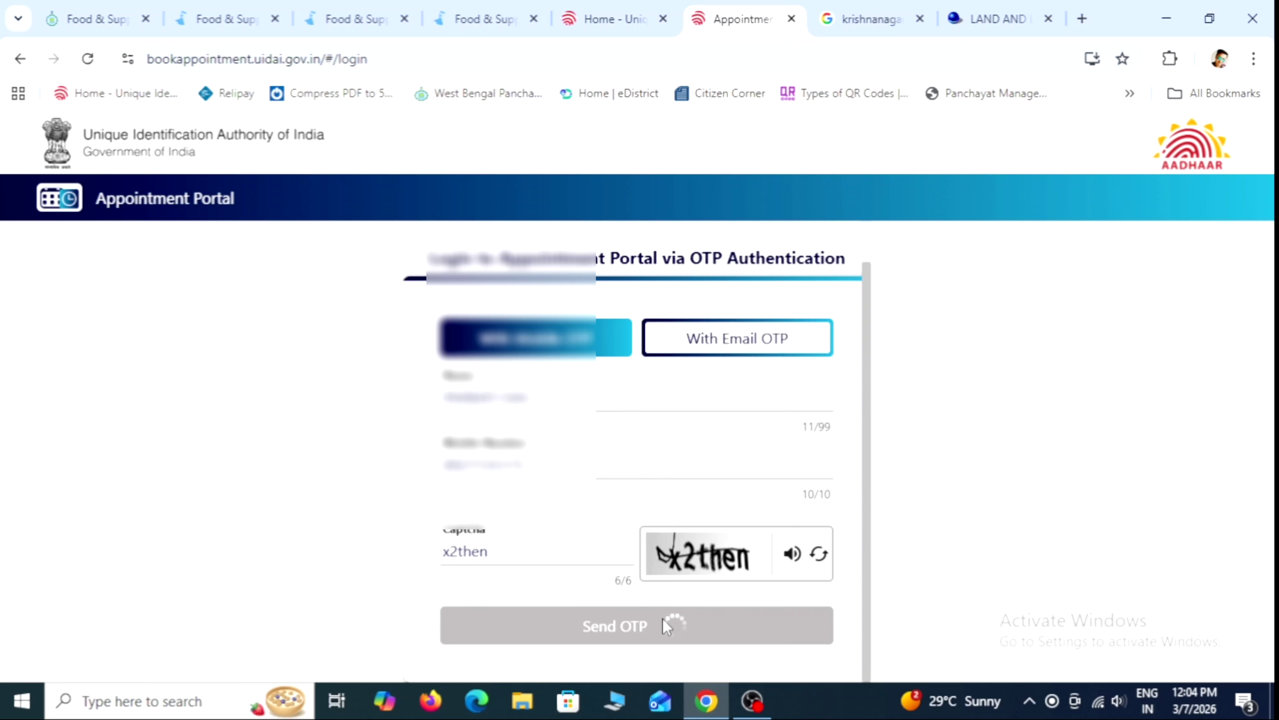
{"action": "scroll", "coordinate": [681, 576], "scroll_direction": "down", "scroll_amount": 3}
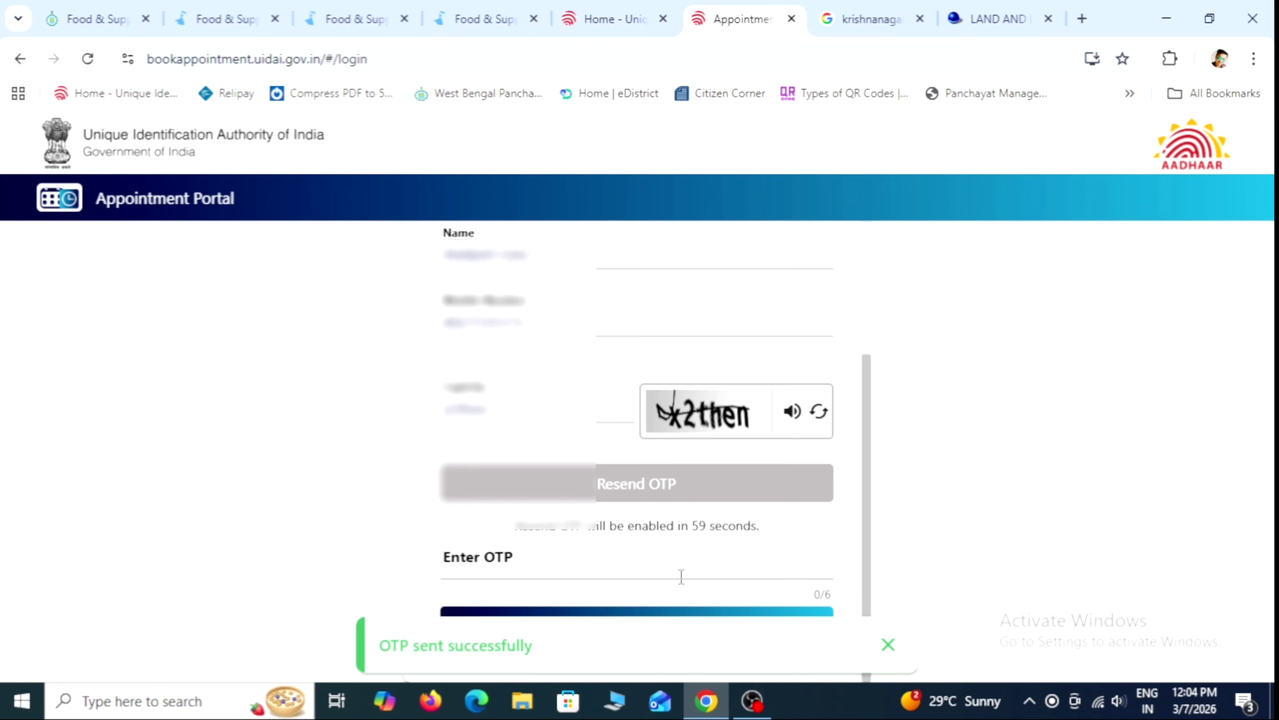
{"action": "left_click", "coordinate": [481, 581]}
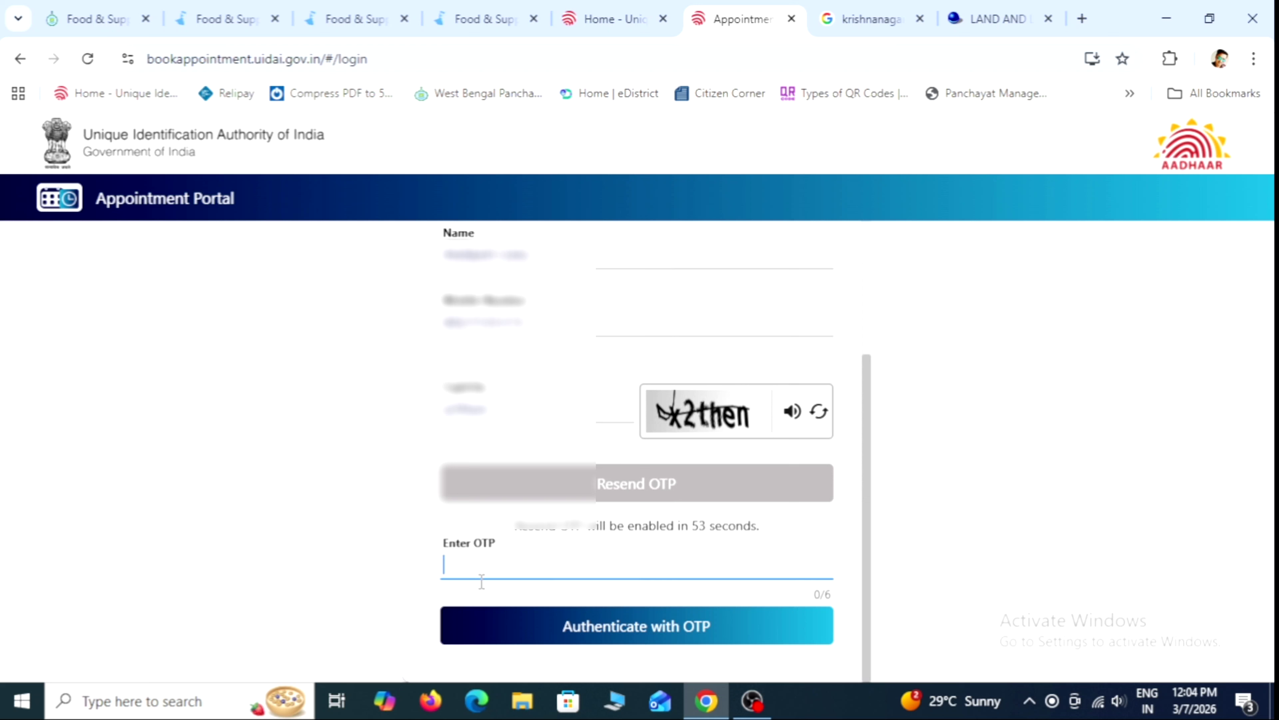
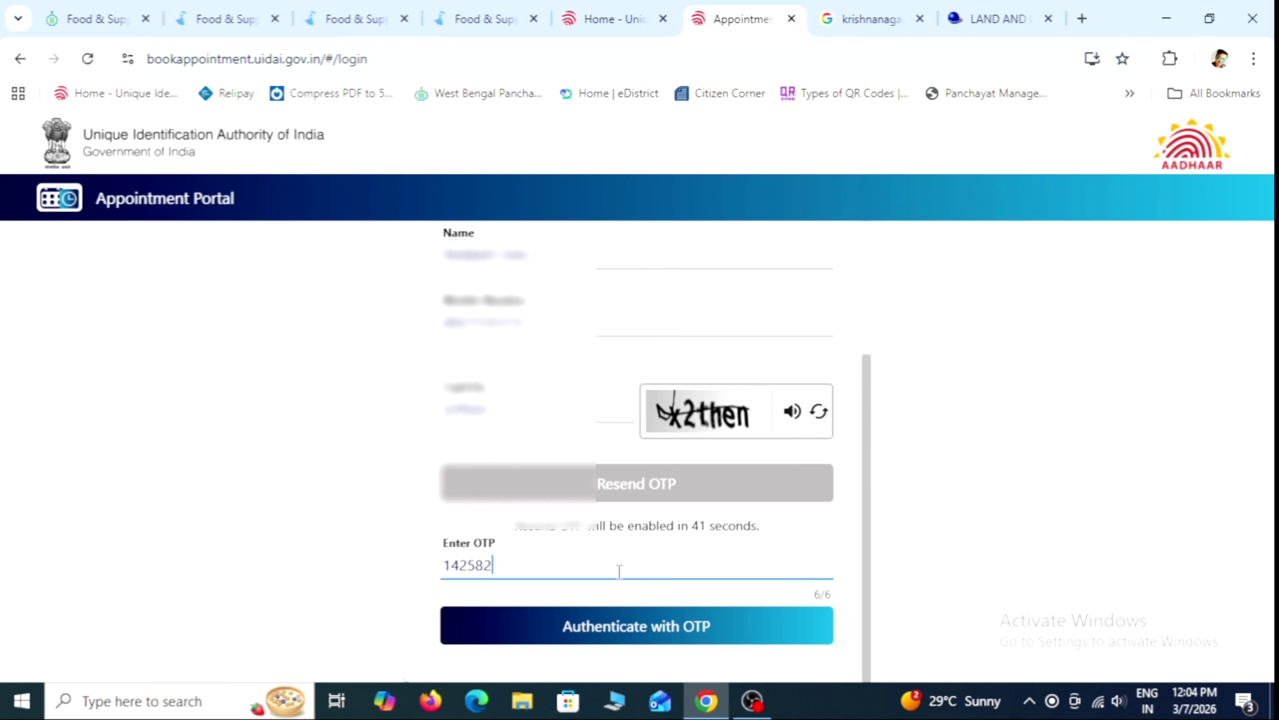
{"action": "left_click", "coordinate": [599, 628]}
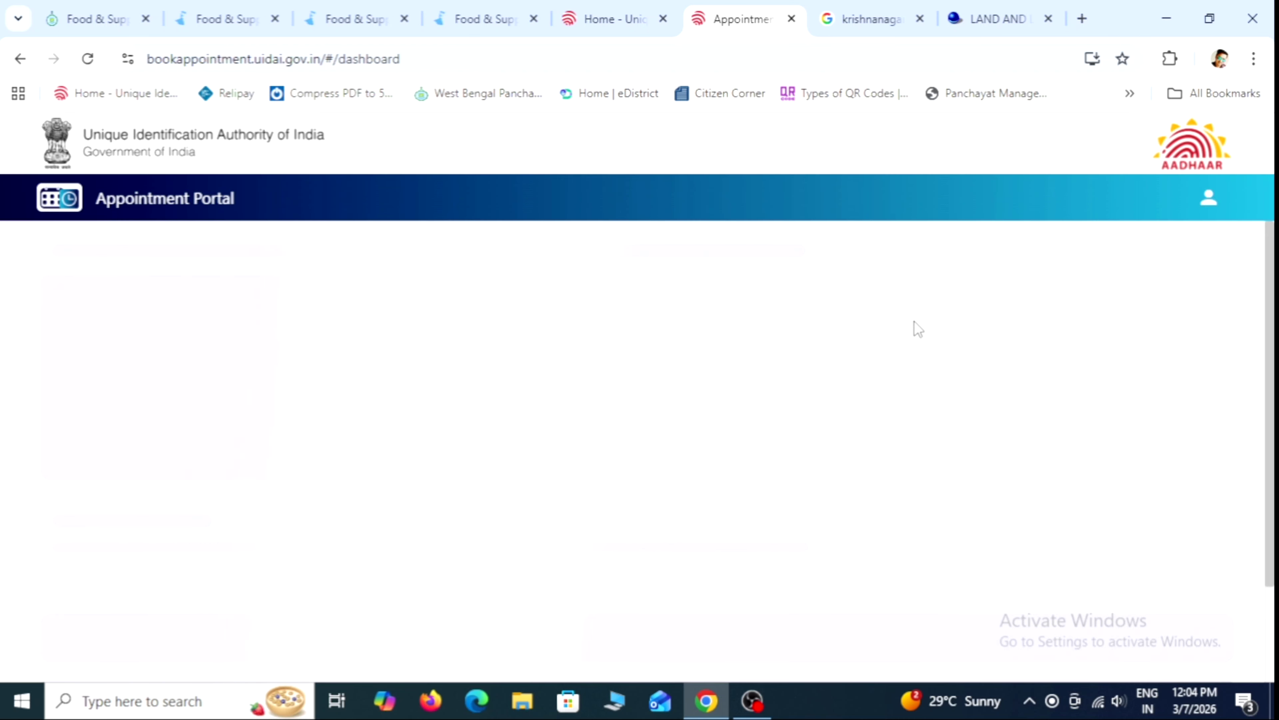
Start a Centre Appointment for New Enrolment in the Between 5 and 18 Years age group
{"action": "left_click", "coordinate": [171, 354]}
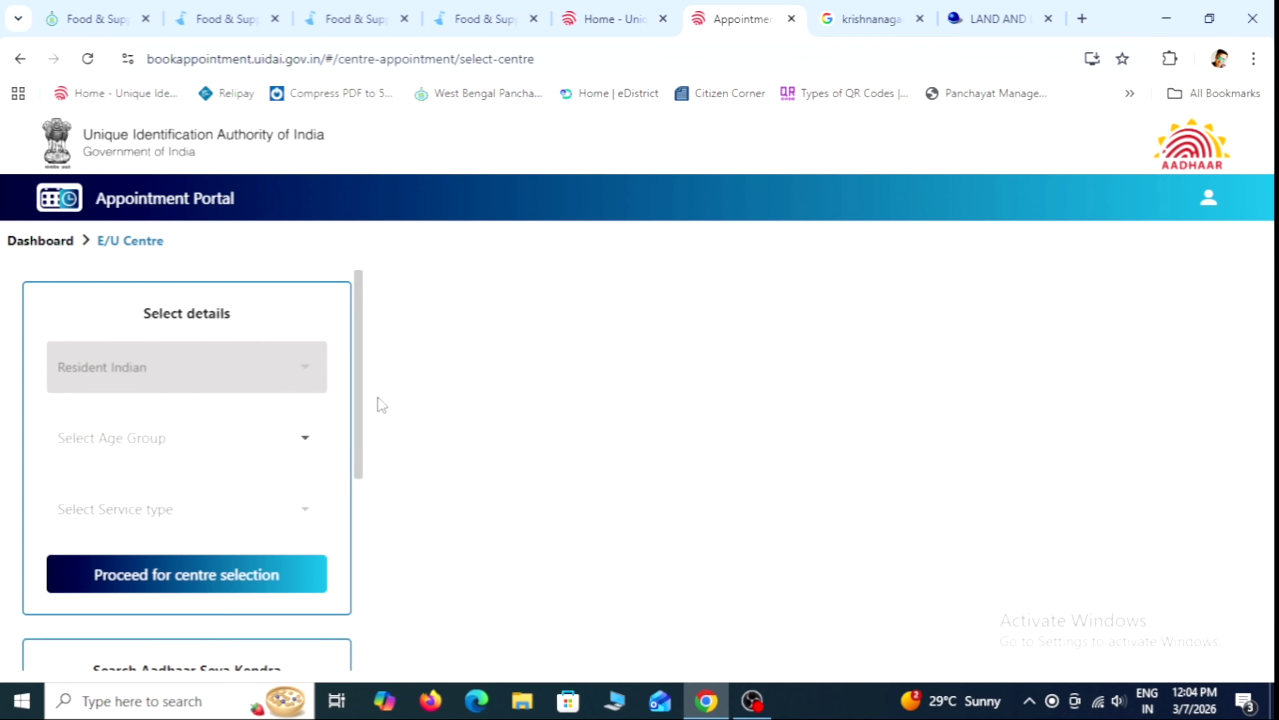
{"action": "left_click", "coordinate": [298, 437]}
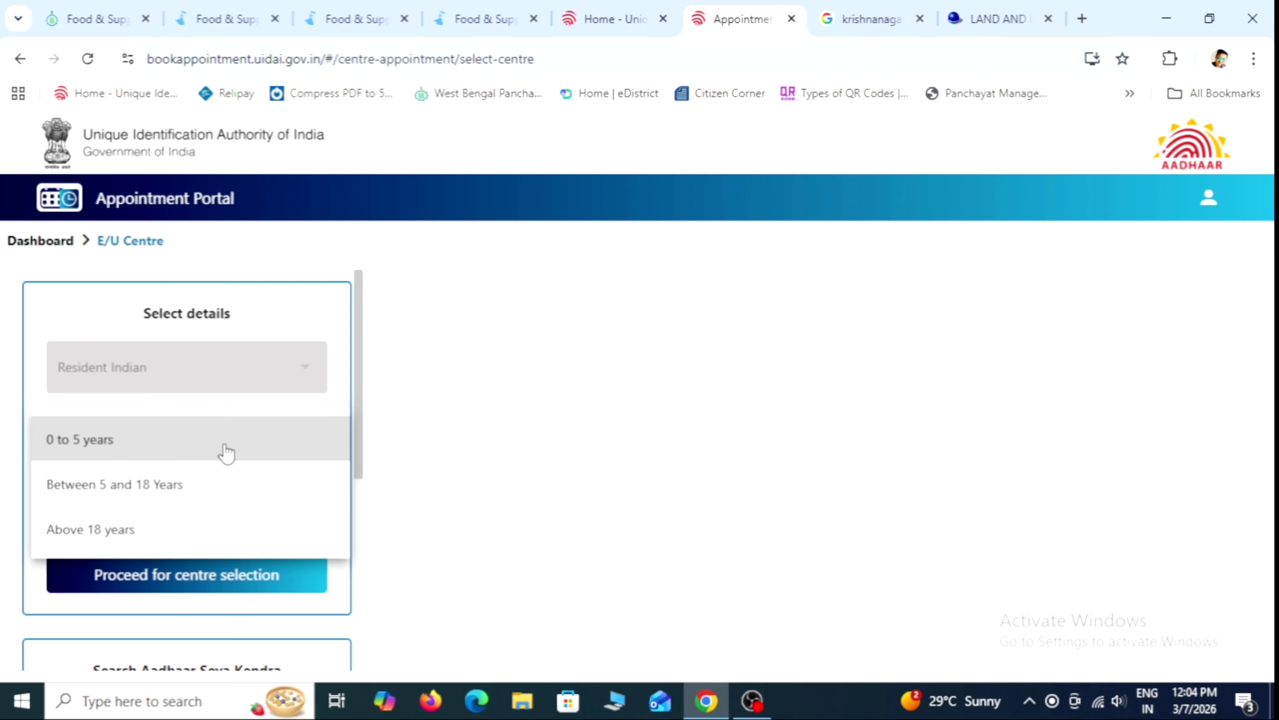
{"action": "left_click", "coordinate": [123, 487]}
{"action": "left_click", "coordinate": [221, 529]}
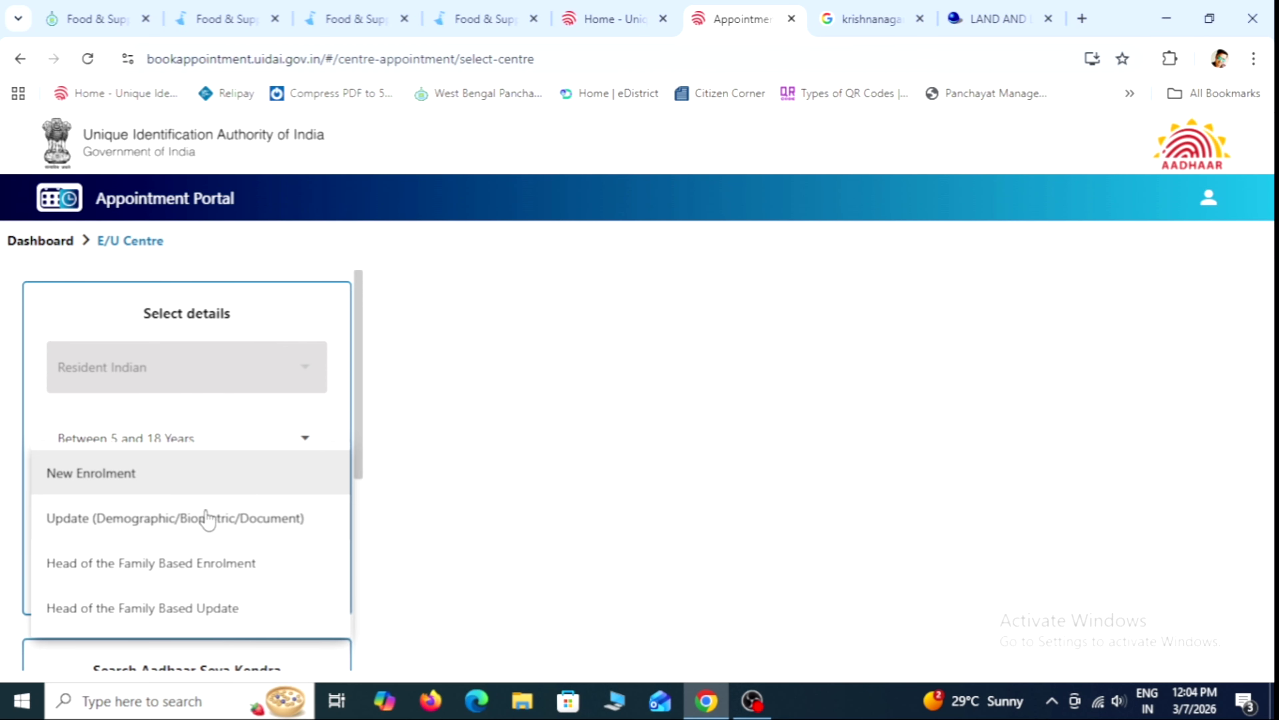
{"action": "left_click", "coordinate": [94, 479]}
{"action": "scroll", "coordinate": [291, 478], "scroll_direction": "down", "scroll_amount": 2}
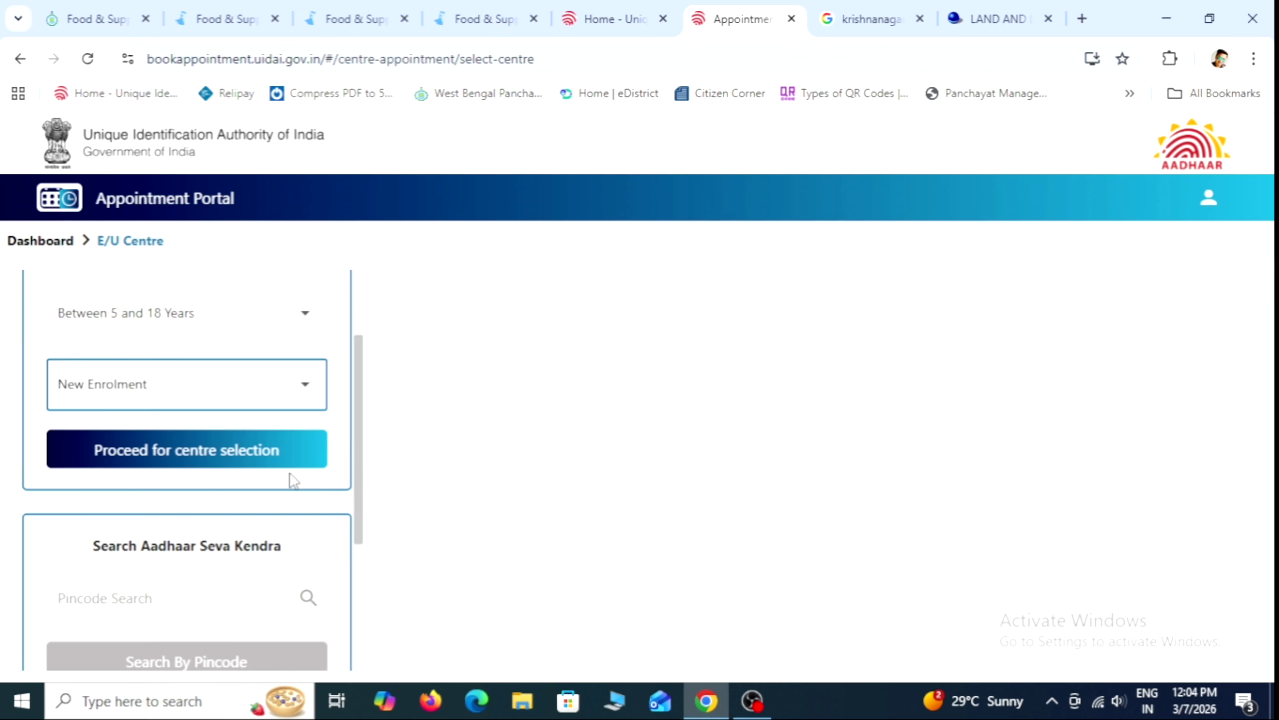
{"action": "left_click", "coordinate": [174, 454]}
Search enrolment centres by pasting pincode 741101 into the Pincode Search
{"action": "scroll", "coordinate": [259, 464], "scroll_direction": "down", "scroll_amount": 4}
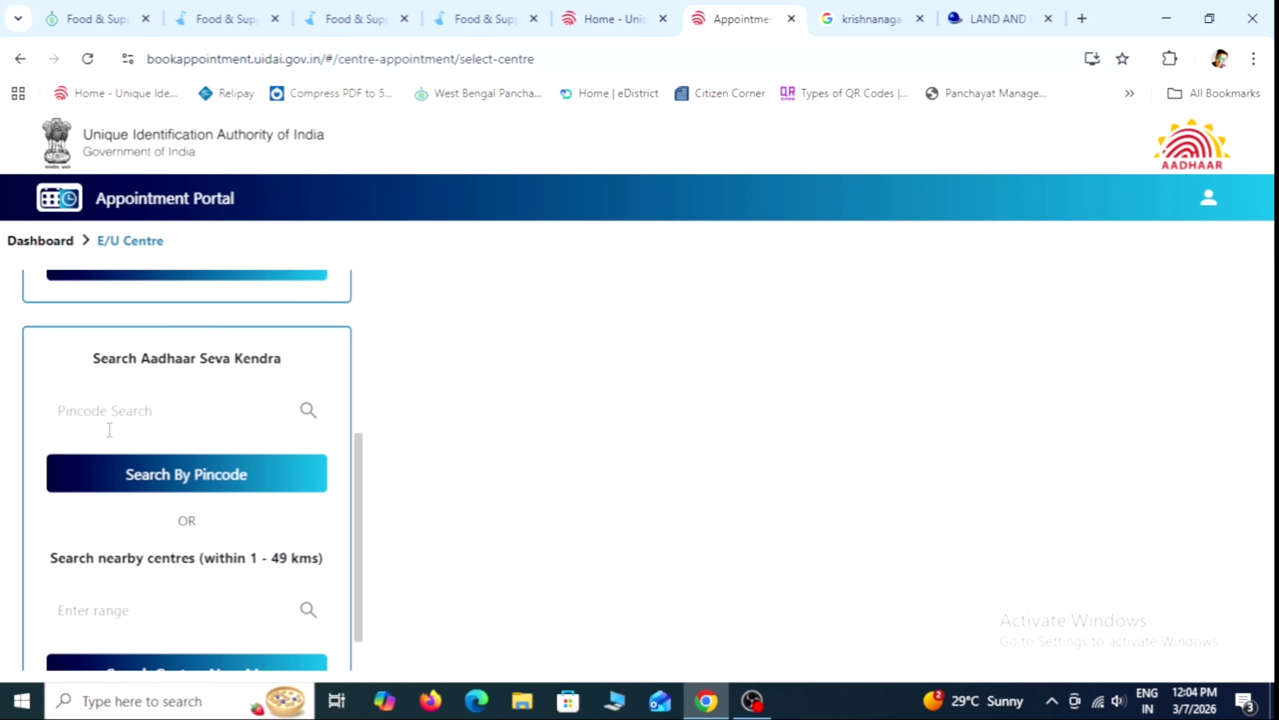
{"action": "left_click", "coordinate": [123, 408]}
{"action": "right_click", "coordinate": [123, 408]}
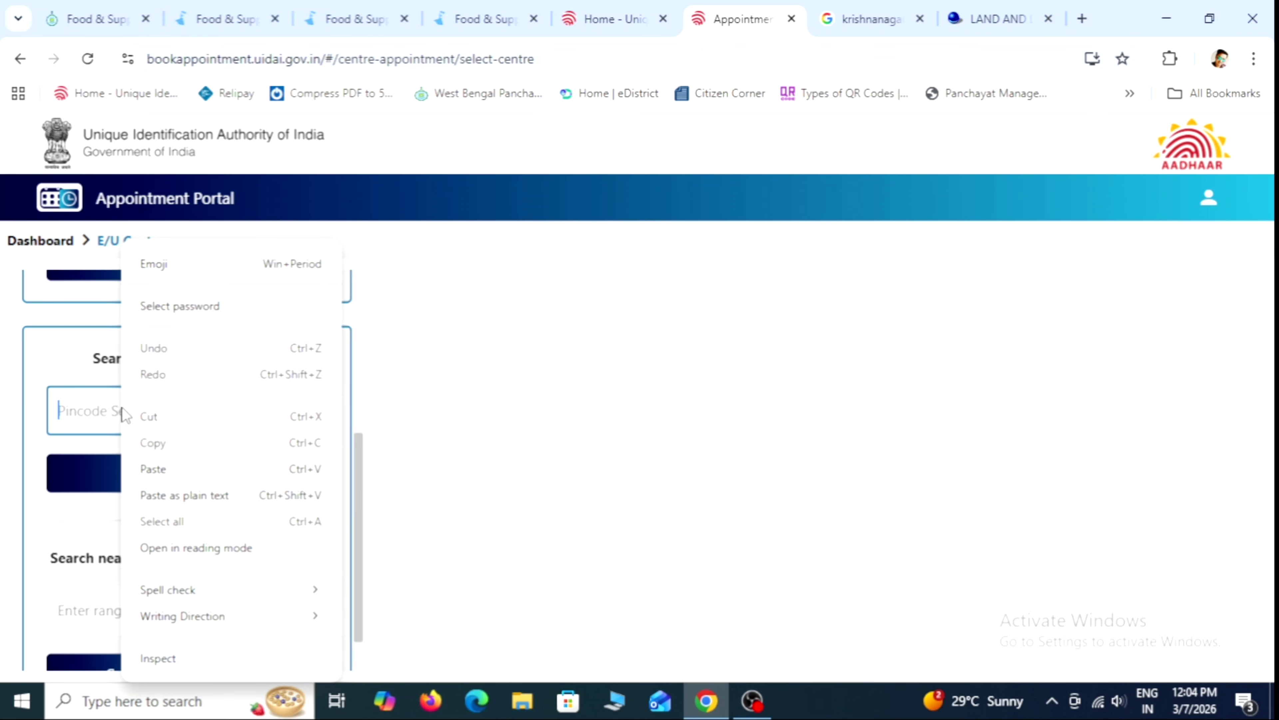
{"action": "left_click", "coordinate": [154, 479]}
{"action": "left_click", "coordinate": [163, 482]}
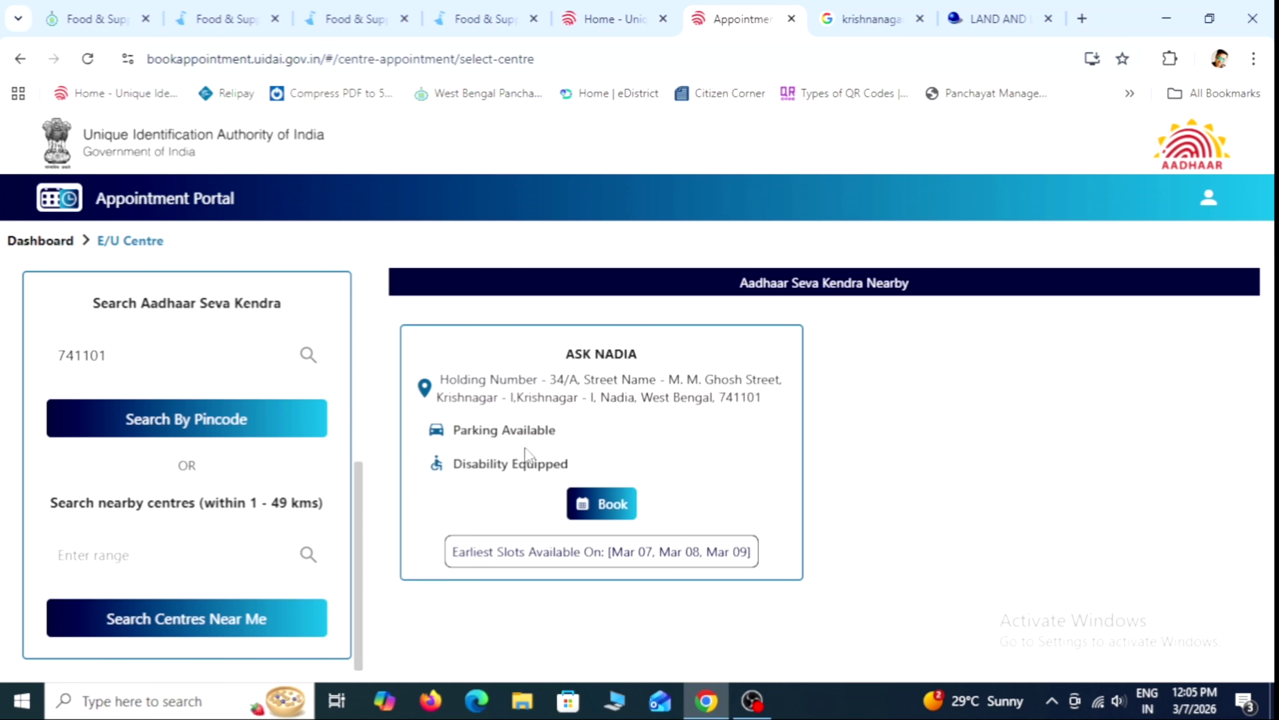
Book ASK NADIA for Monday March 09 at 14:30 - 15:00 and accept the Aadhaar Act disclosure
{"action": "left_click", "coordinate": [599, 504]}
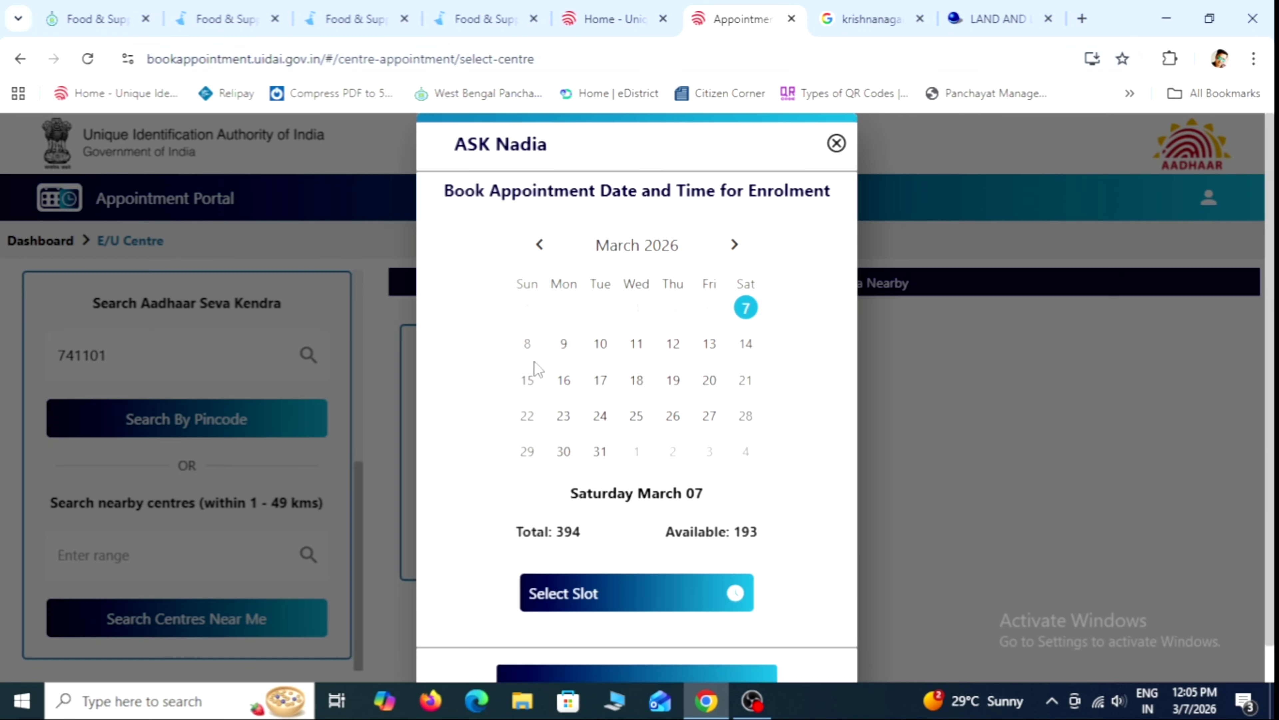
{"action": "left_click", "coordinate": [563, 345]}
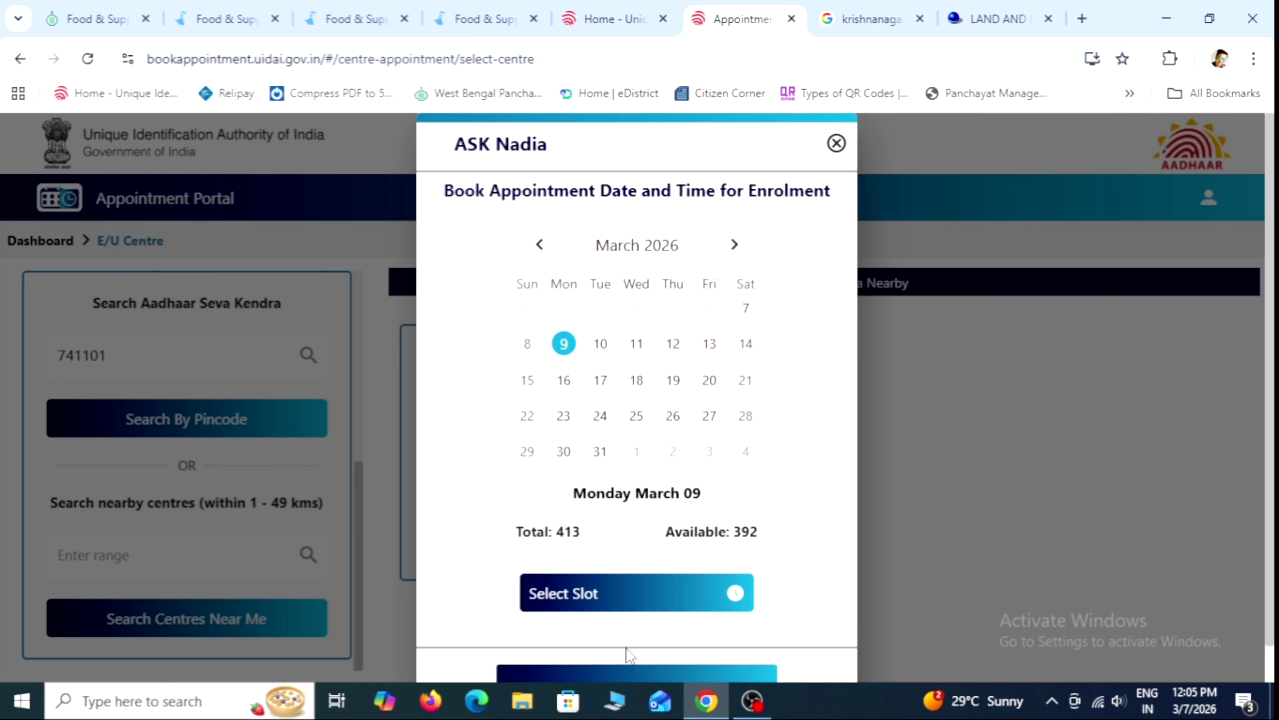
{"action": "left_click", "coordinate": [620, 599]}
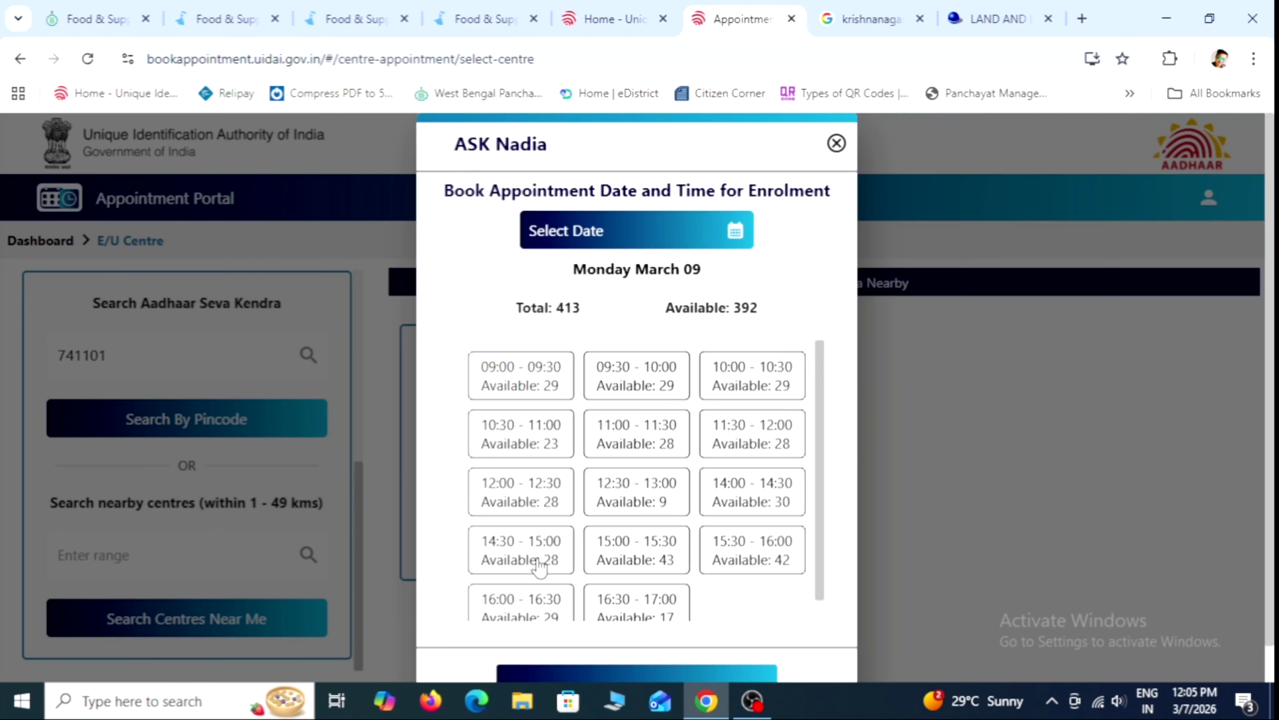
{"action": "left_click", "coordinate": [519, 554]}
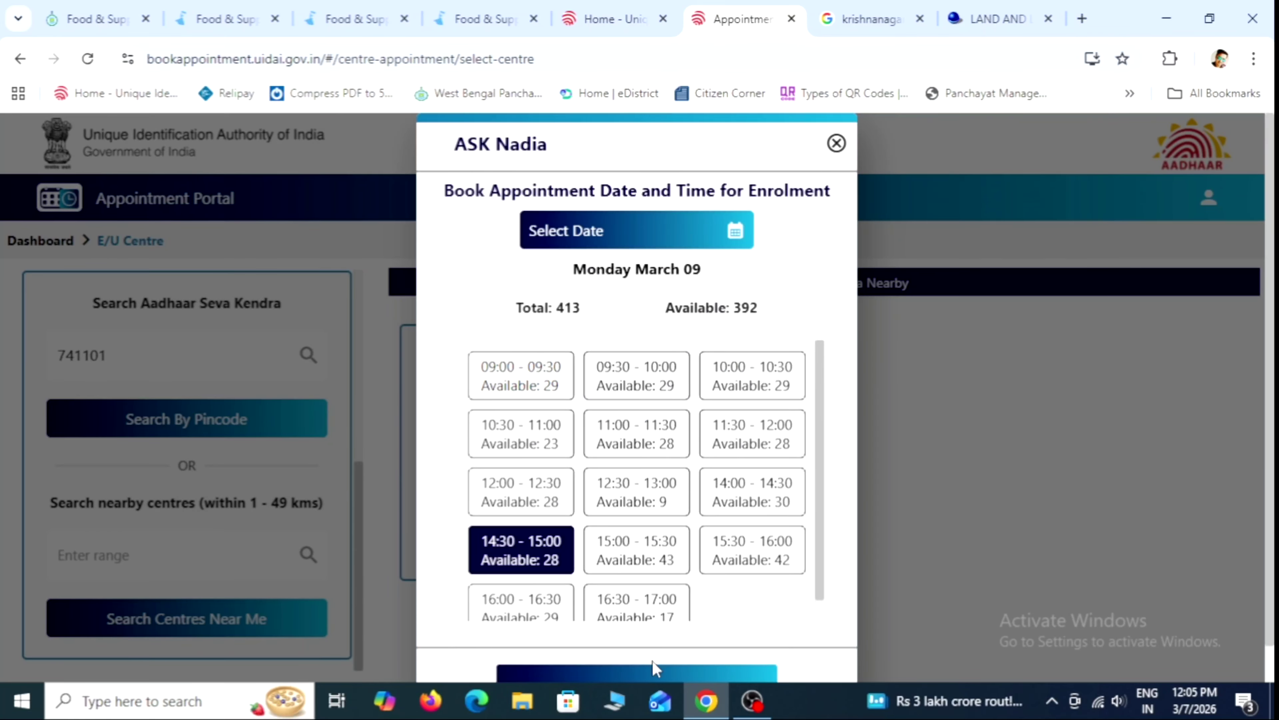
{"action": "left_click", "coordinate": [634, 678]}
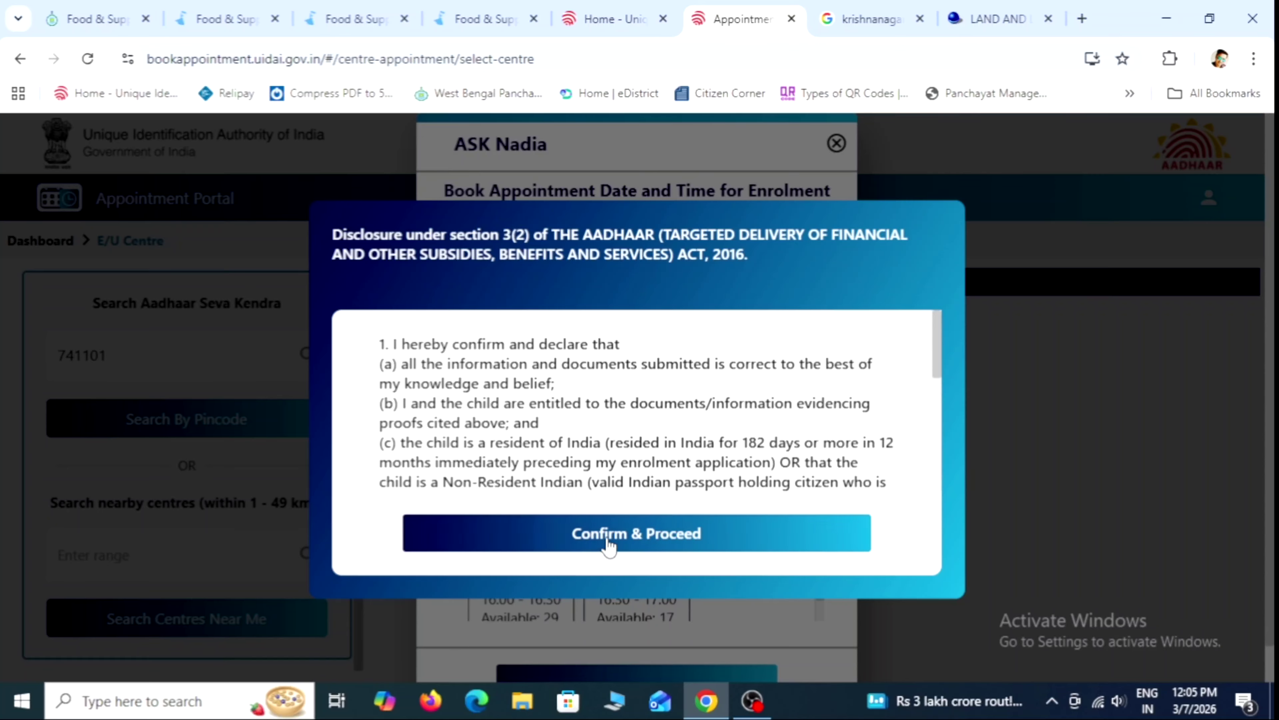
{"action": "left_click", "coordinate": [608, 543]}
Choose the Child Protection Officer certificate as the resident's proof of identity
{"action": "left_click", "coordinate": [235, 483]}
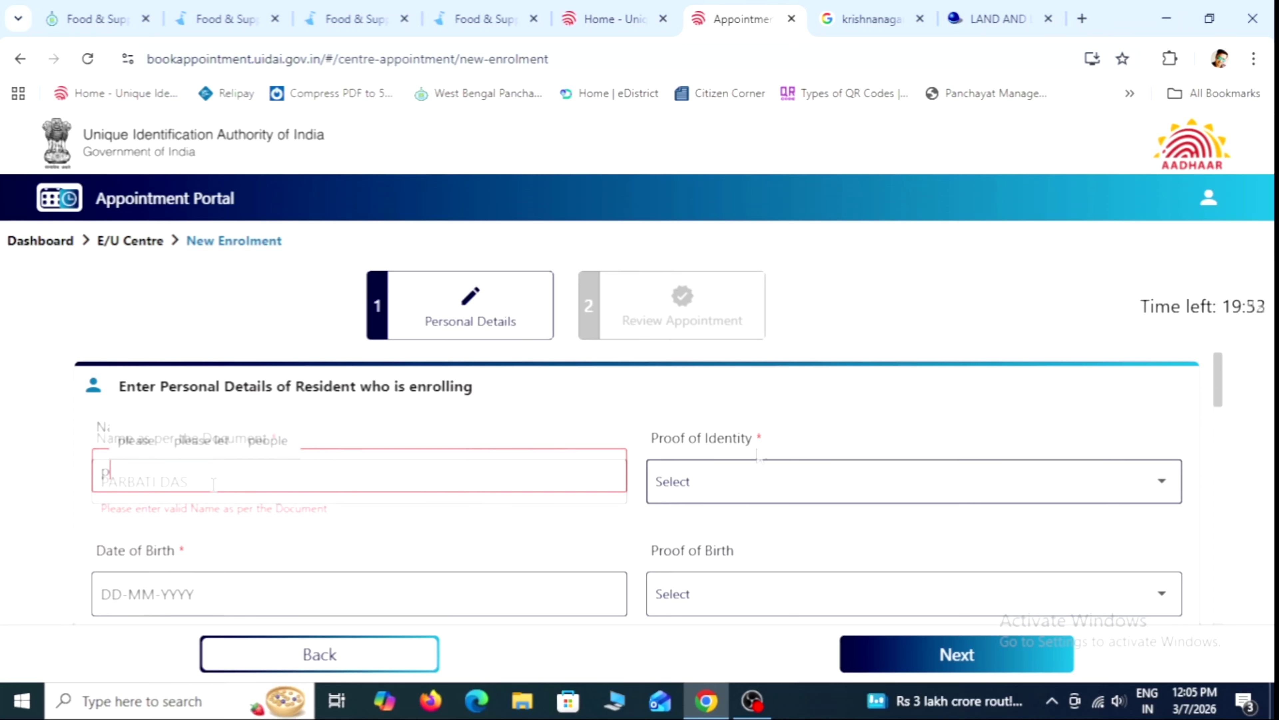
{"action": "left_click", "coordinate": [751, 480]}
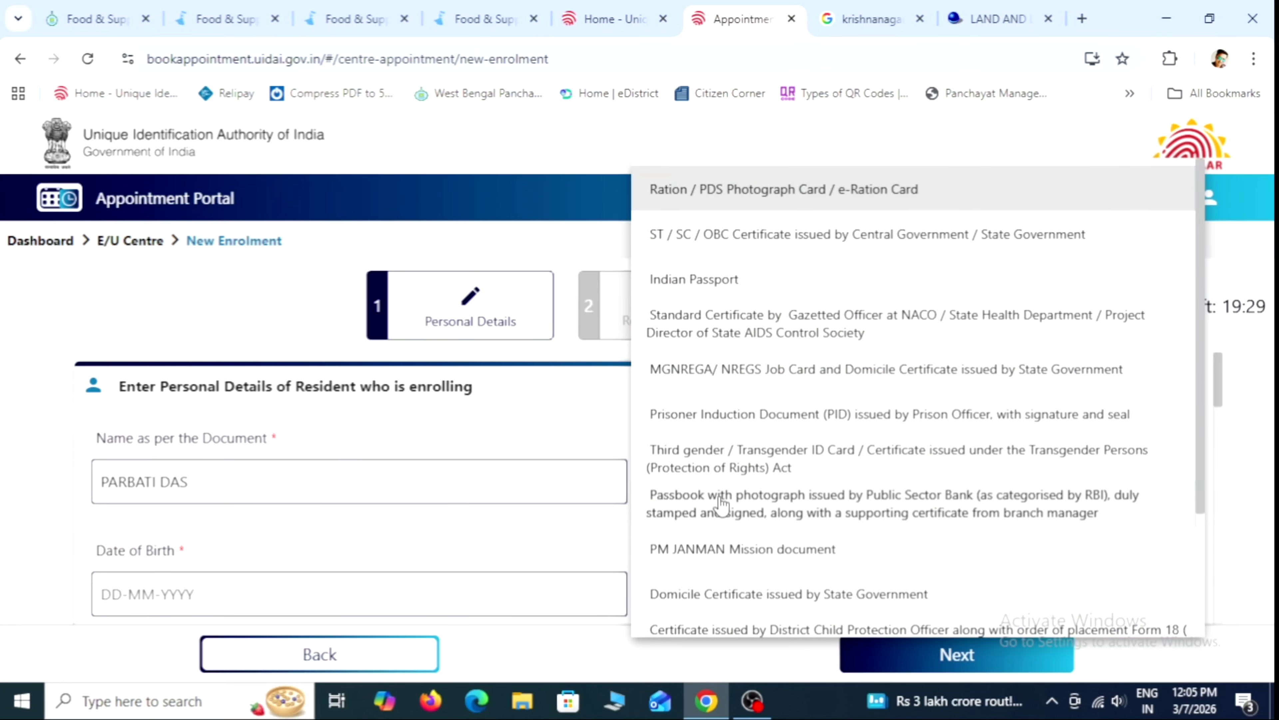
{"action": "scroll", "coordinate": [730, 482], "scroll_direction": "down", "scroll_amount": 3}
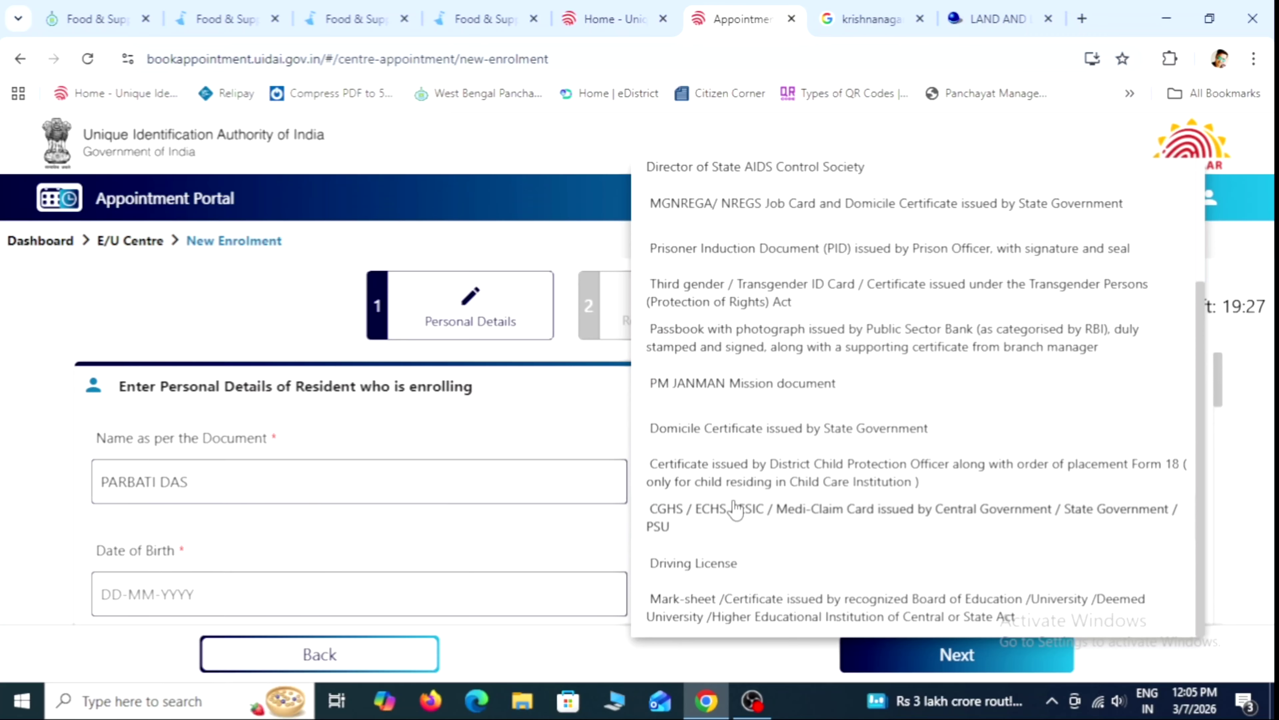
{"action": "left_click", "coordinate": [739, 481]}
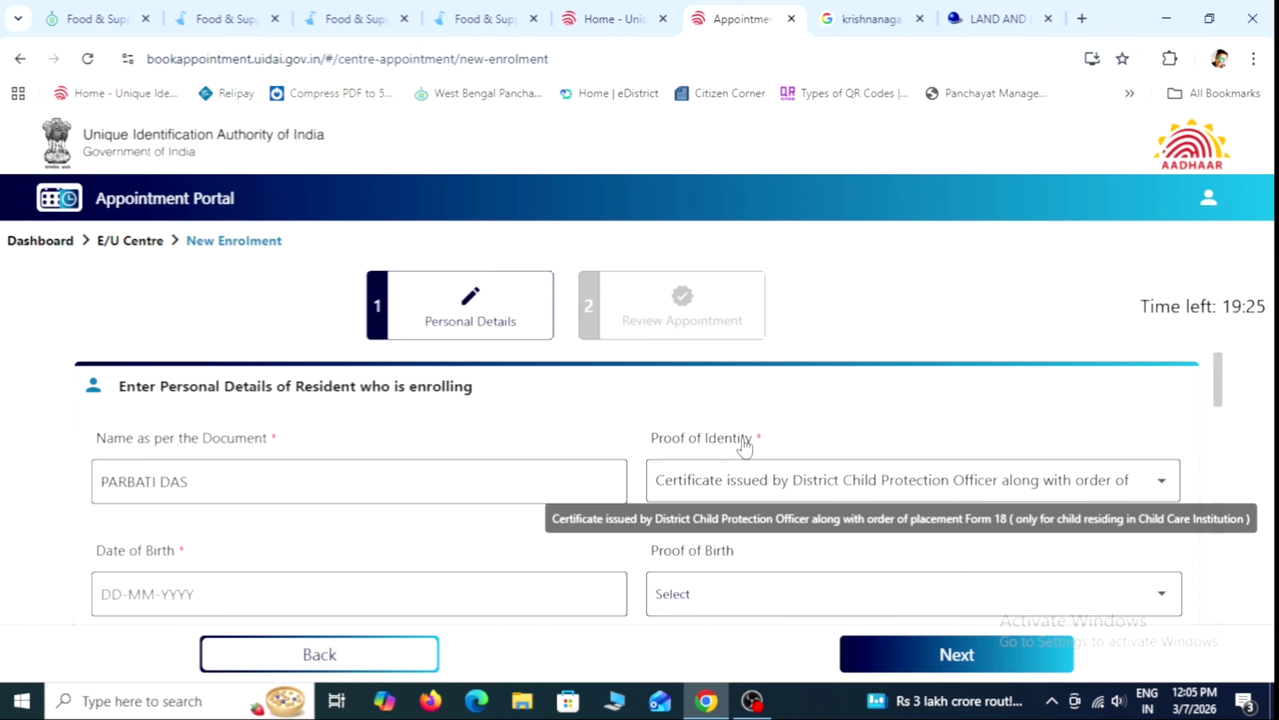
{"action": "scroll", "coordinate": [561, 417], "scroll_direction": "down", "scroll_amount": 3}
{"action": "scroll", "coordinate": [316, 454], "scroll_direction": "up", "scroll_amount": 1}
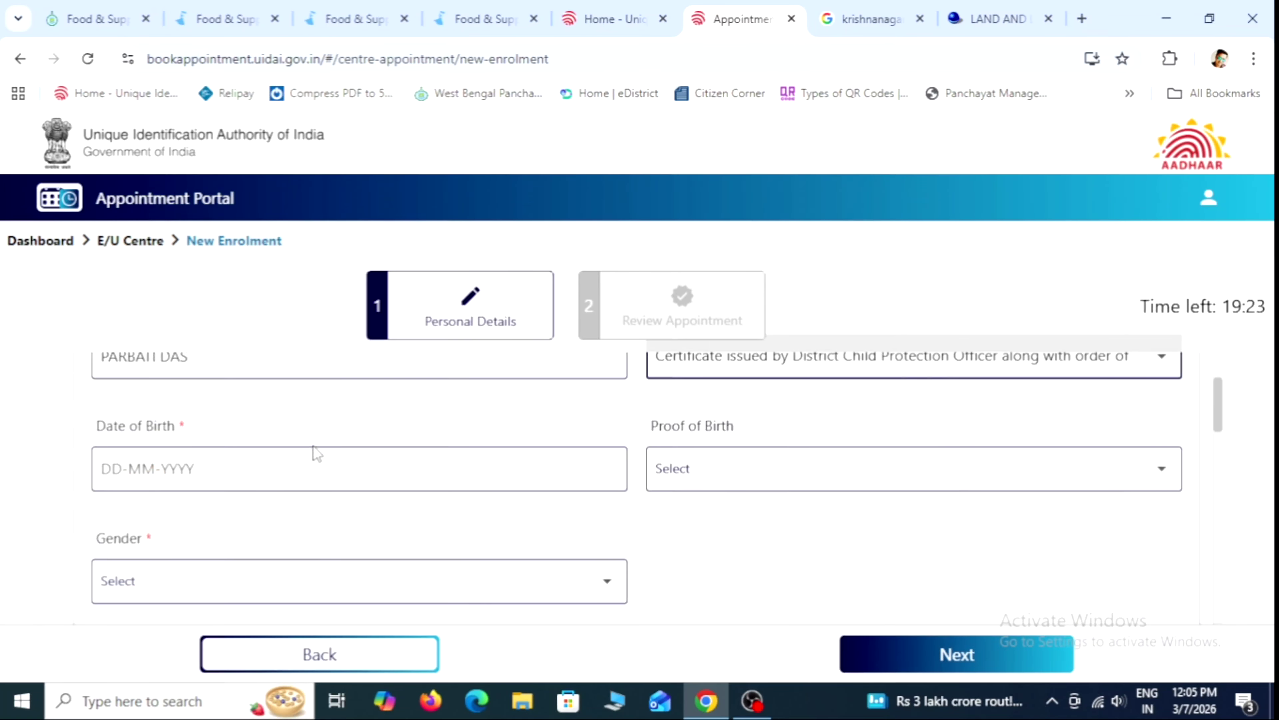
Set the date of birth to 19 December 2012 in the date picker
{"action": "left_click", "coordinate": [217, 468]}
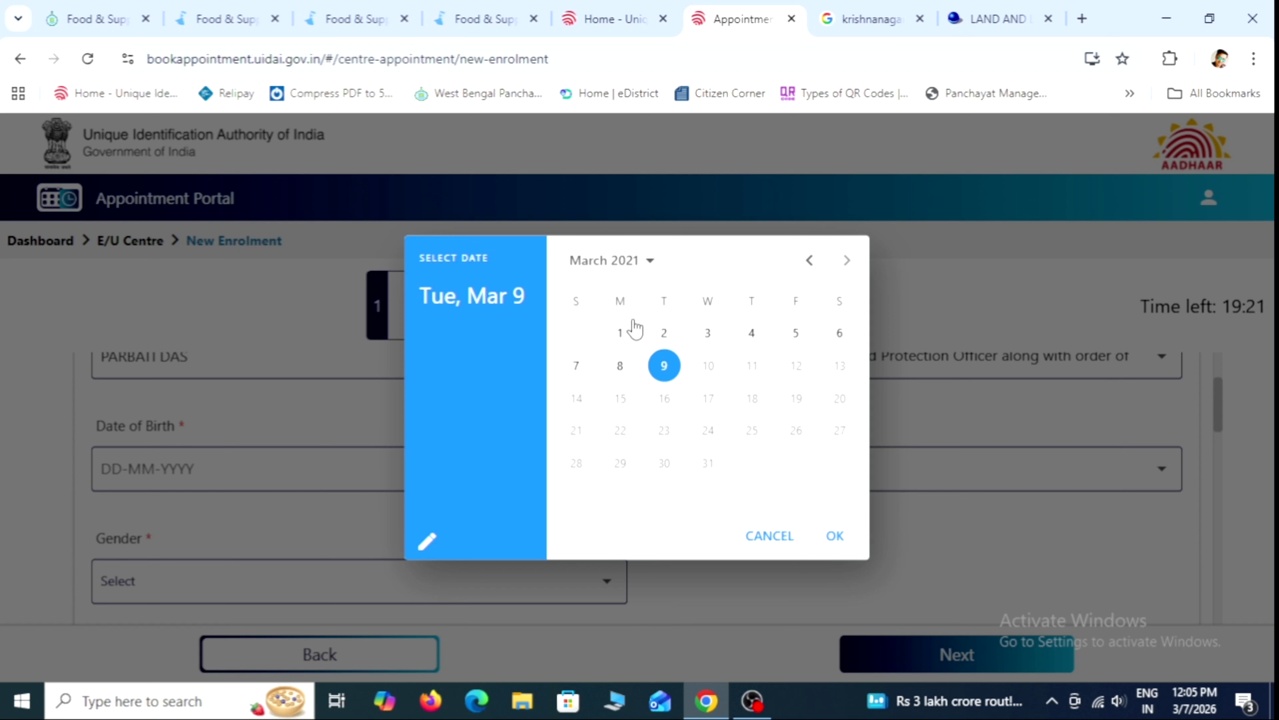
{"action": "left_click", "coordinate": [646, 267]}
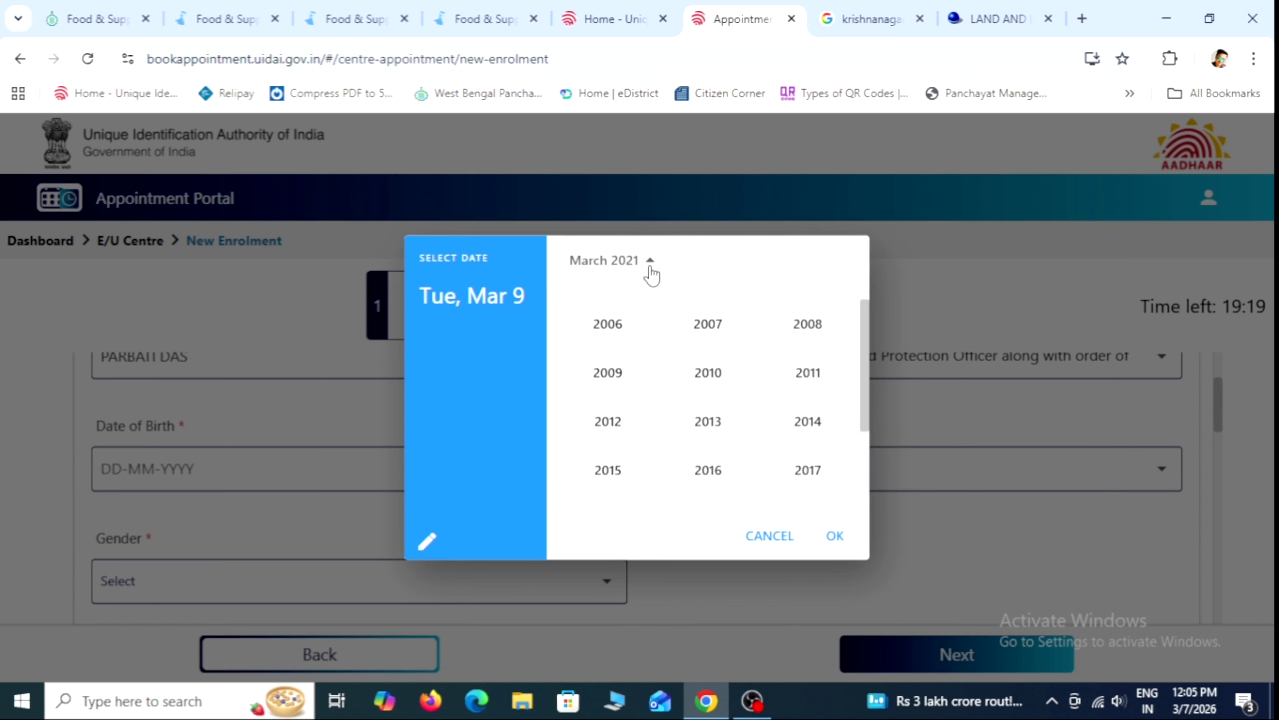
{"action": "left_click", "coordinate": [610, 420]}
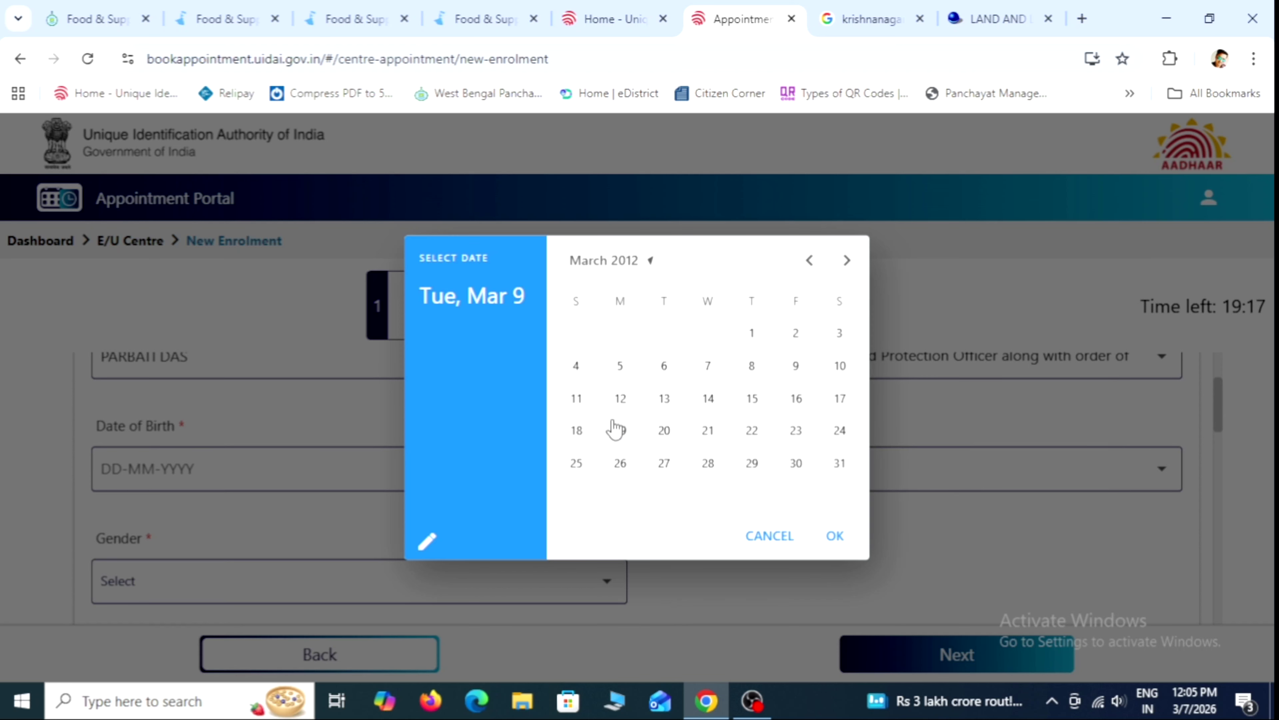
{"action": "left_click", "coordinate": [848, 261]}
{"action": "left_click", "coordinate": [848, 262]}
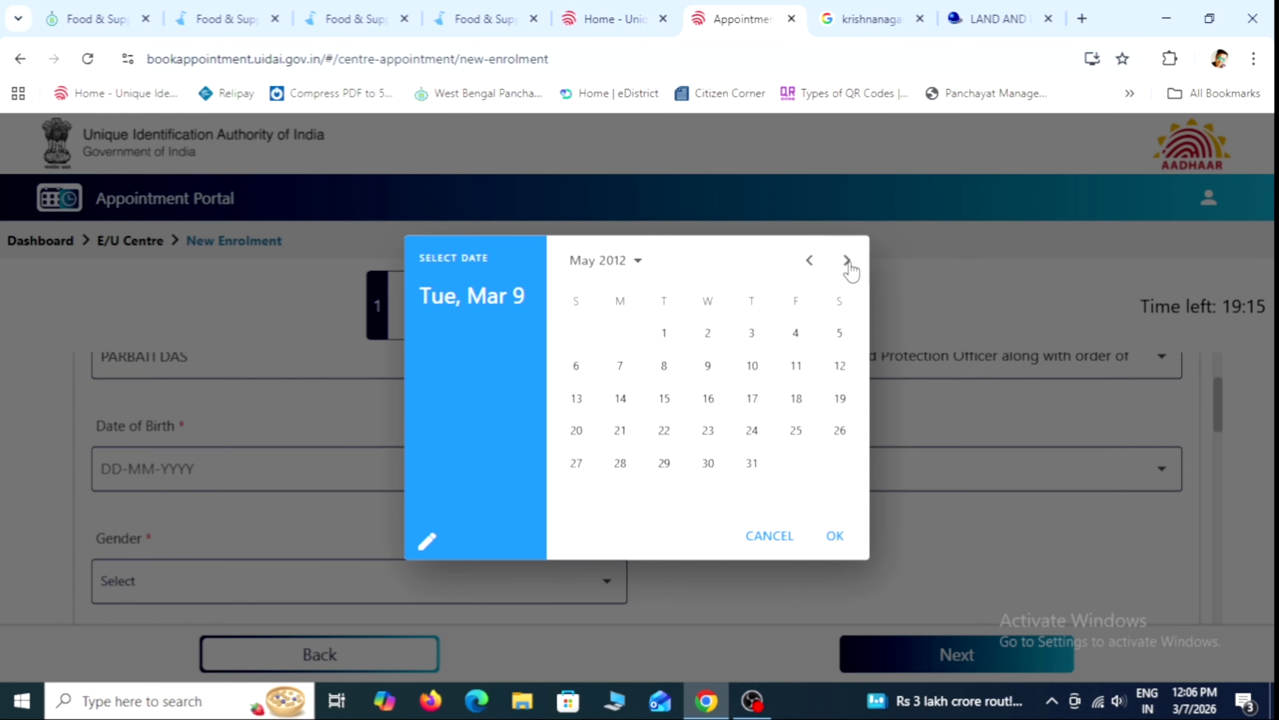
{"action": "left_click", "coordinate": [848, 262]}
{"action": "left_click", "coordinate": [848, 262]}
{"action": "left_click", "coordinate": [848, 262]}
{"action": "left_click", "coordinate": [848, 262]}
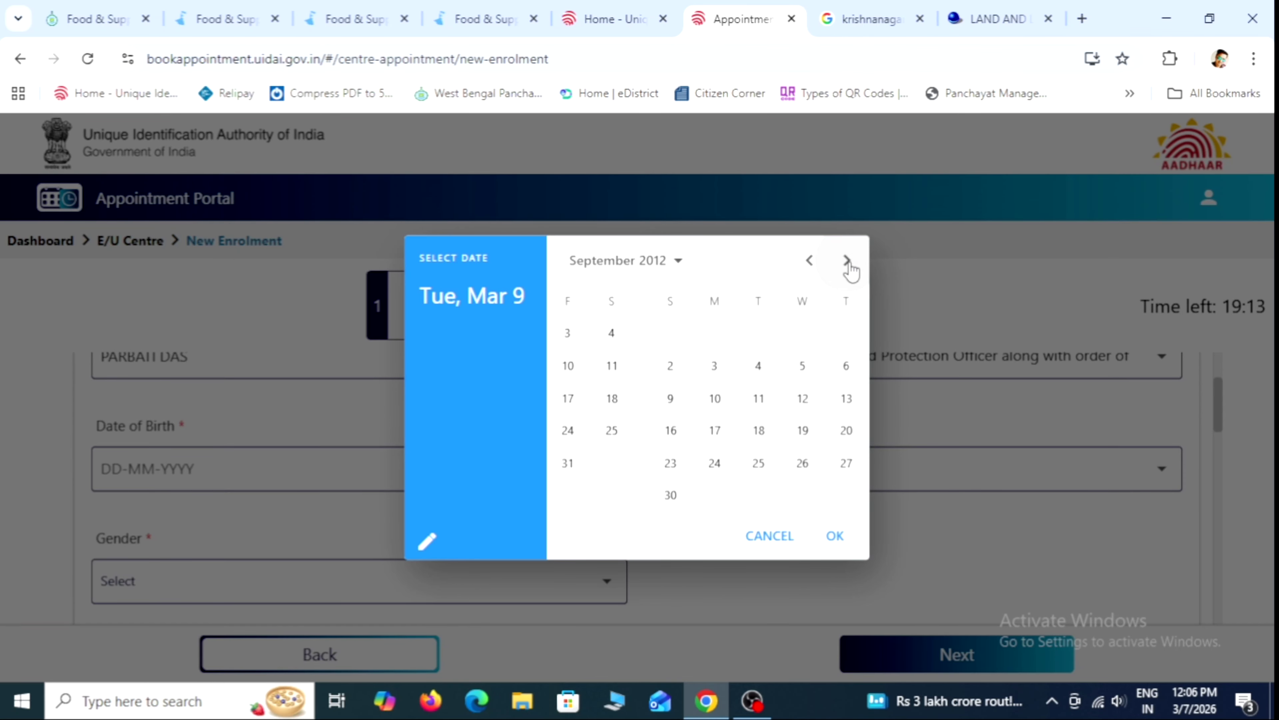
{"action": "left_click", "coordinate": [847, 262]}
{"action": "left_click", "coordinate": [848, 262]}
{"action": "left_click", "coordinate": [848, 262]}
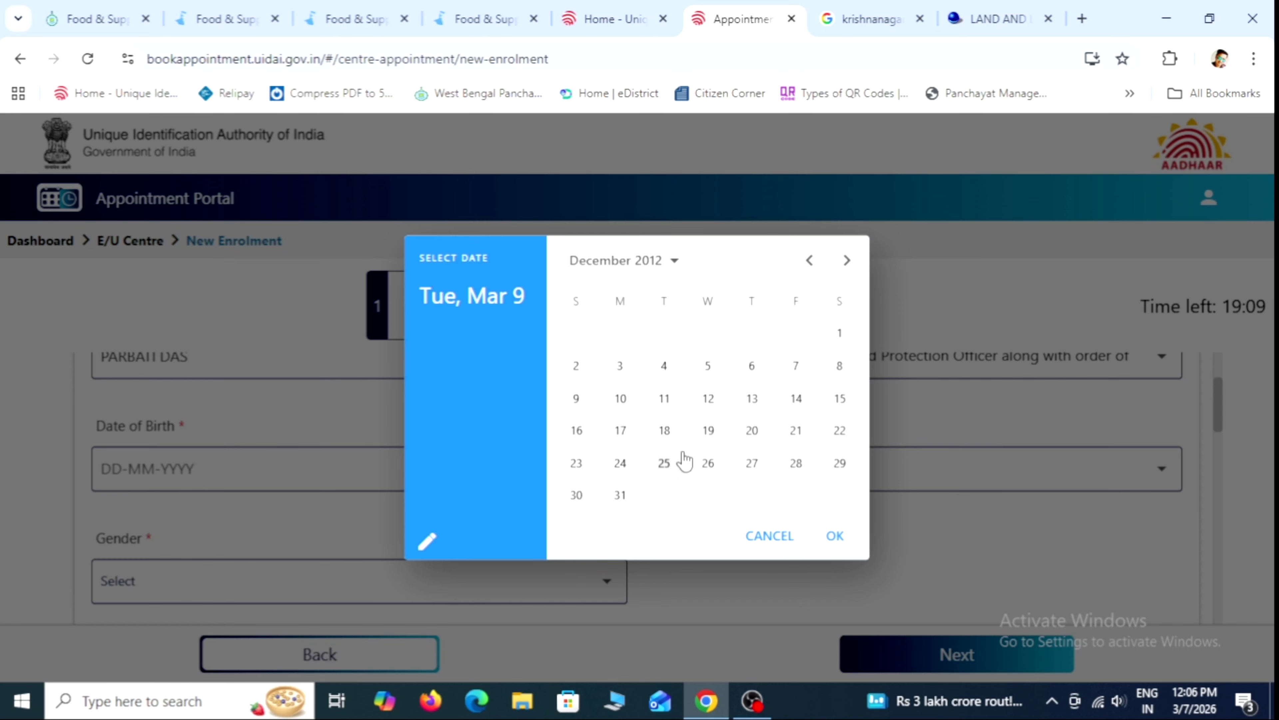
{"action": "left_click", "coordinate": [708, 429]}
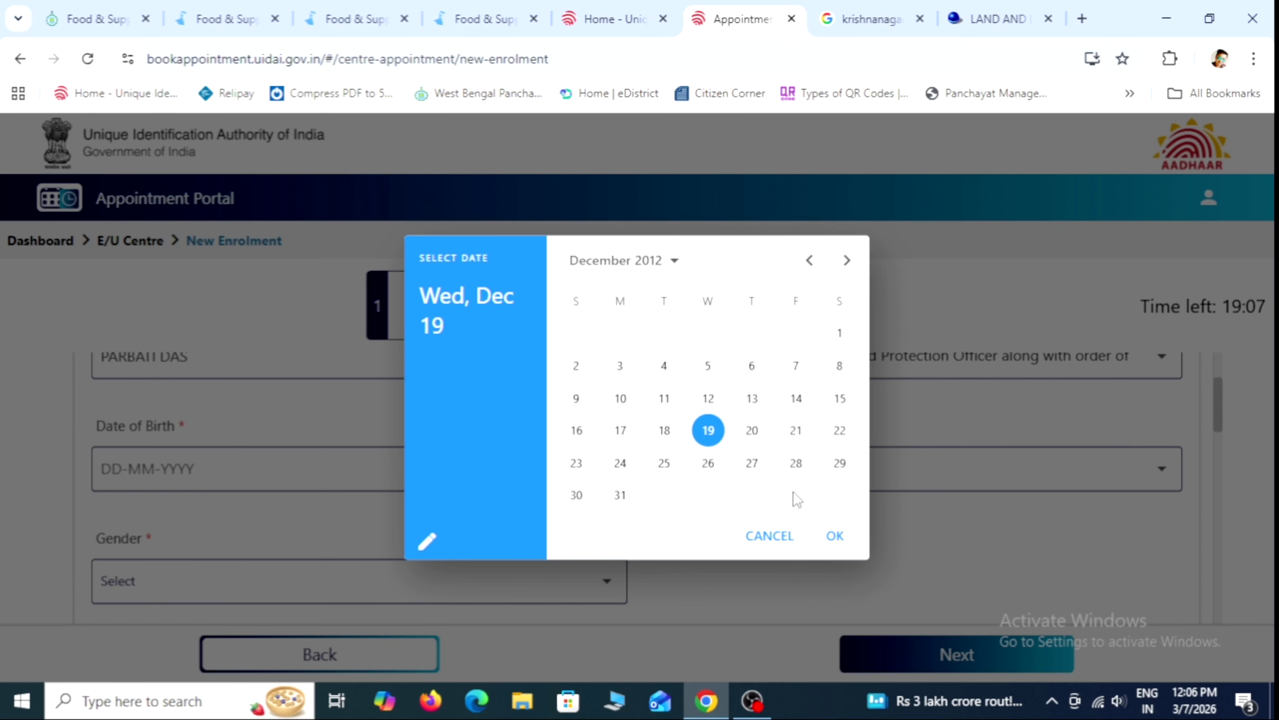
{"action": "left_click", "coordinate": [835, 536]}
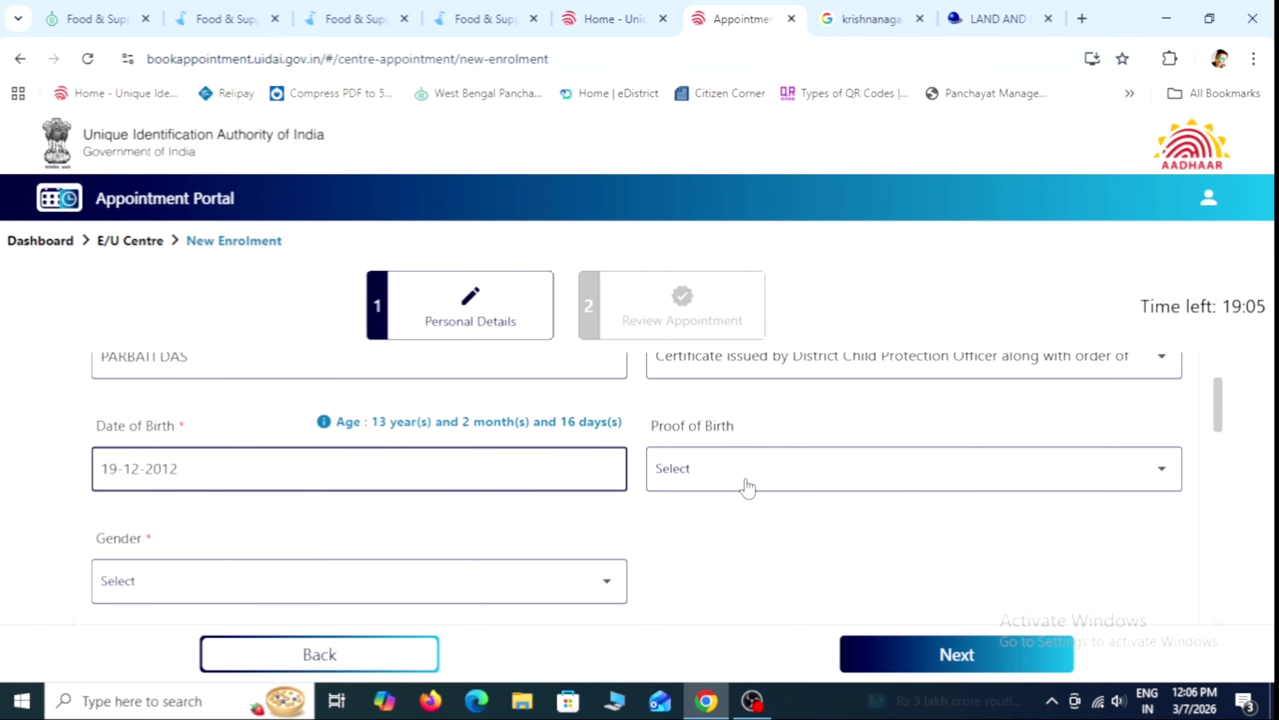
Select Birth Certificate as proof of birth and set the gender to Female
{"action": "left_click", "coordinate": [748, 487]}
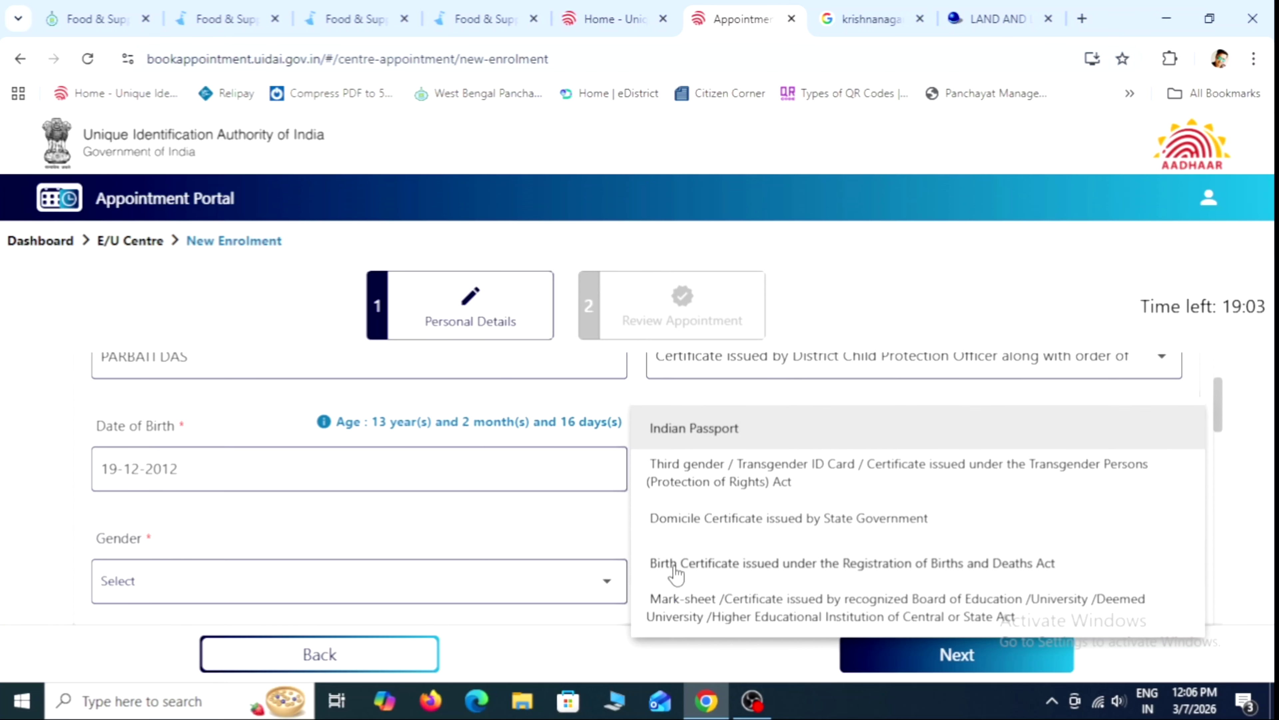
{"action": "left_click", "coordinate": [675, 564]}
{"action": "scroll", "coordinate": [619, 517], "scroll_direction": "down", "scroll_amount": 2}
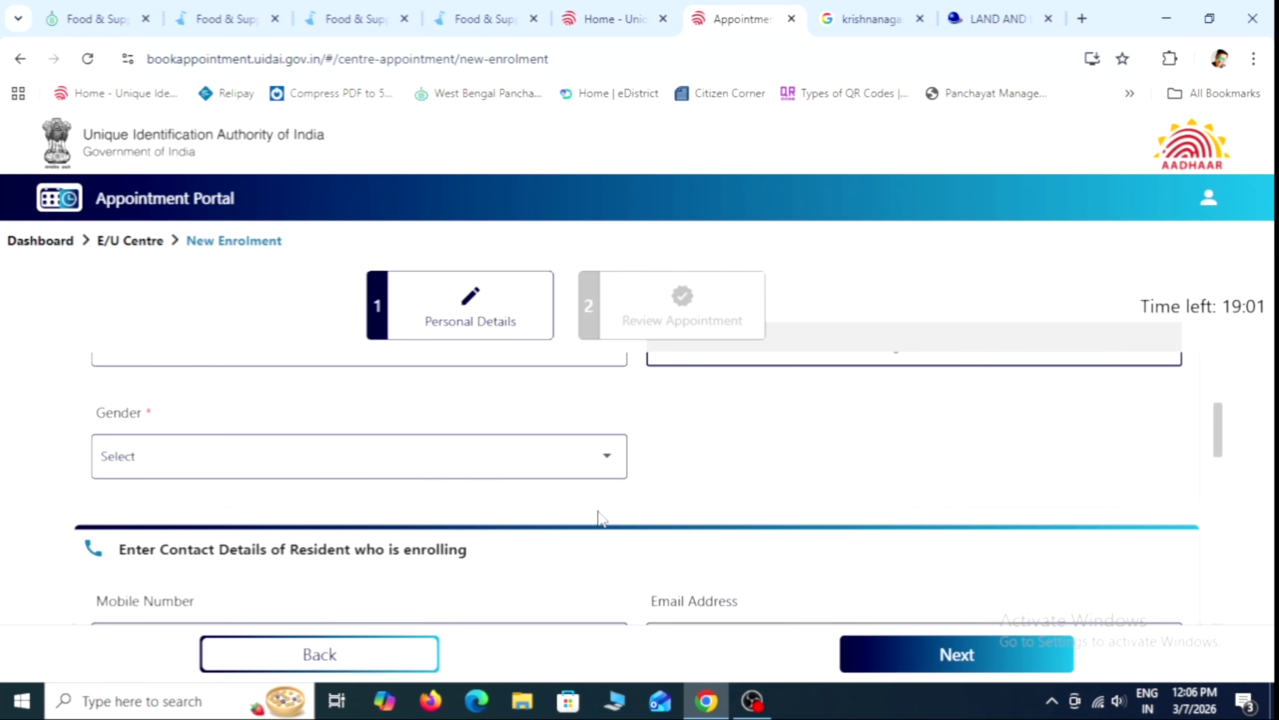
{"action": "left_click", "coordinate": [313, 476]}
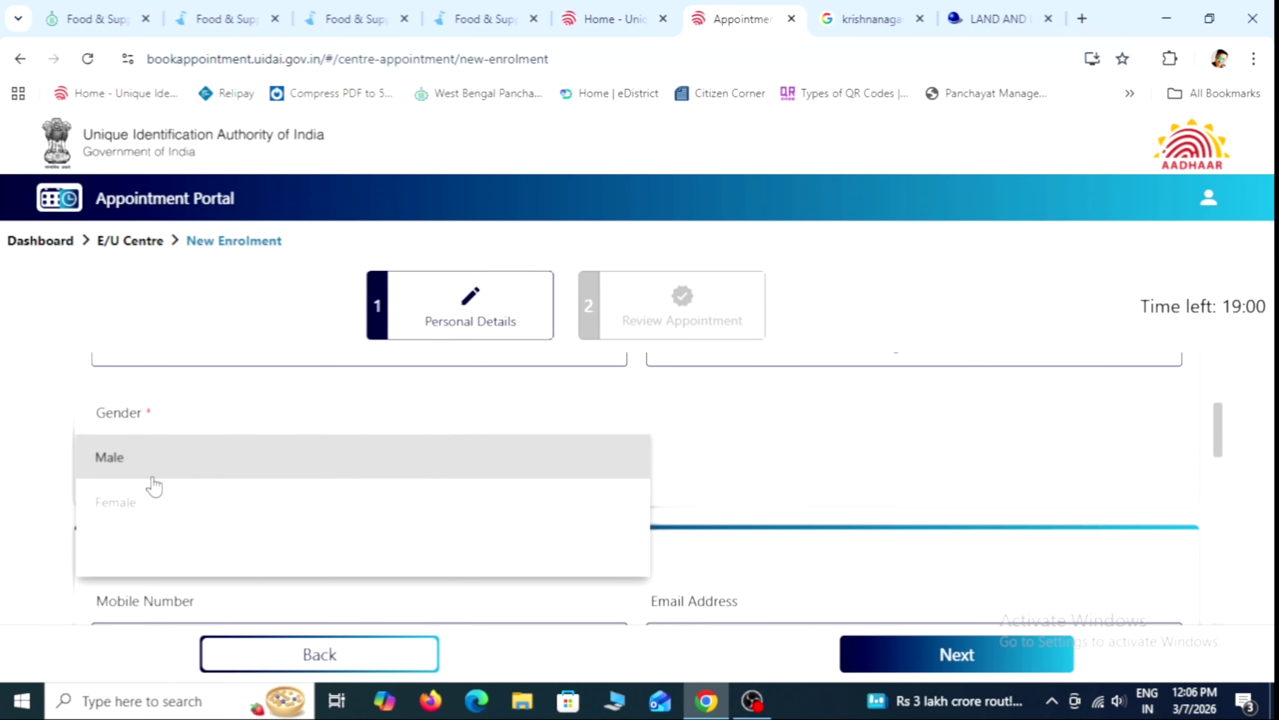
{"action": "left_click", "coordinate": [108, 504]}
Enter the resident's mobile number in the contact details
{"action": "scroll", "coordinate": [539, 491], "scroll_direction": "down", "scroll_amount": 3}
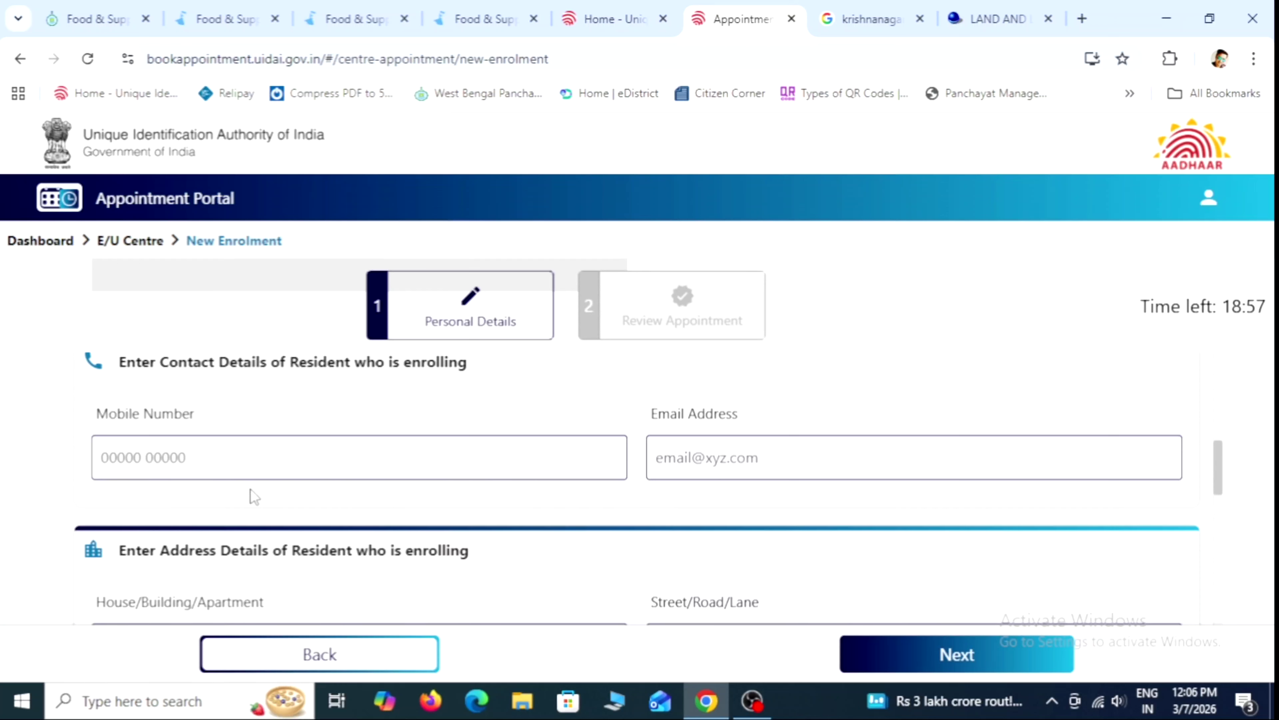
{"action": "left_click", "coordinate": [197, 460]}
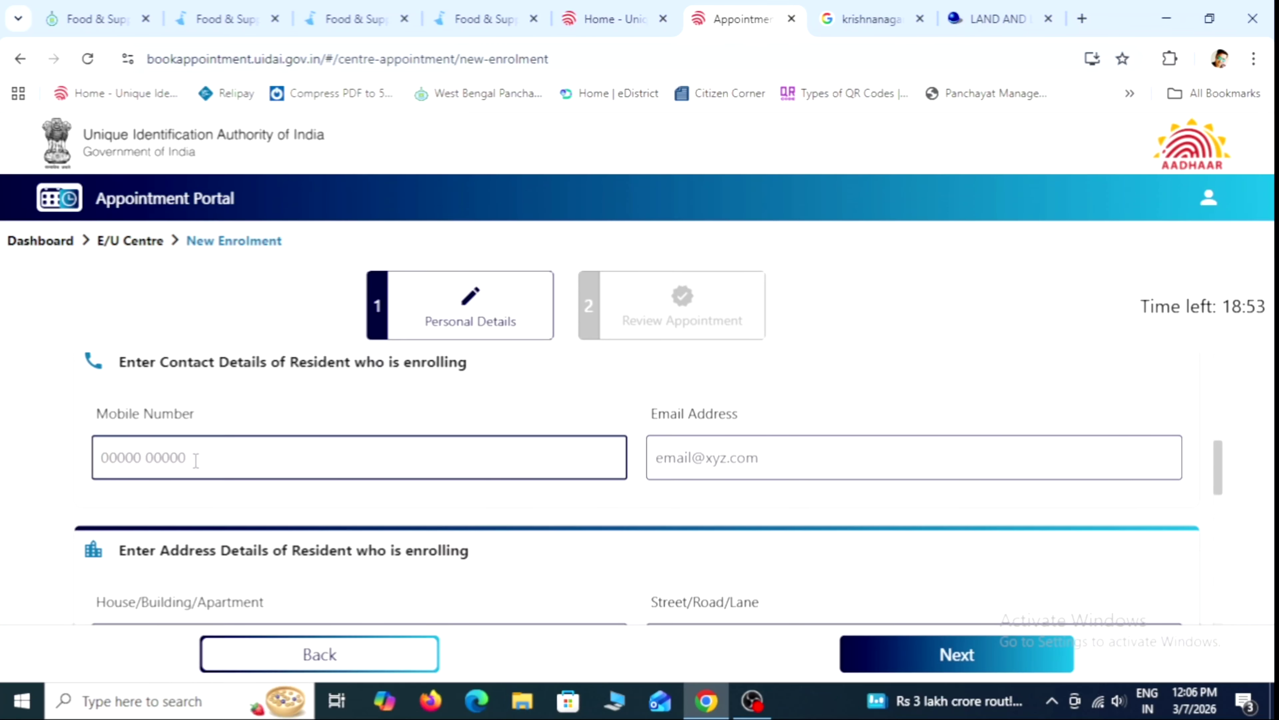
{"action": "type", "text": "89"}
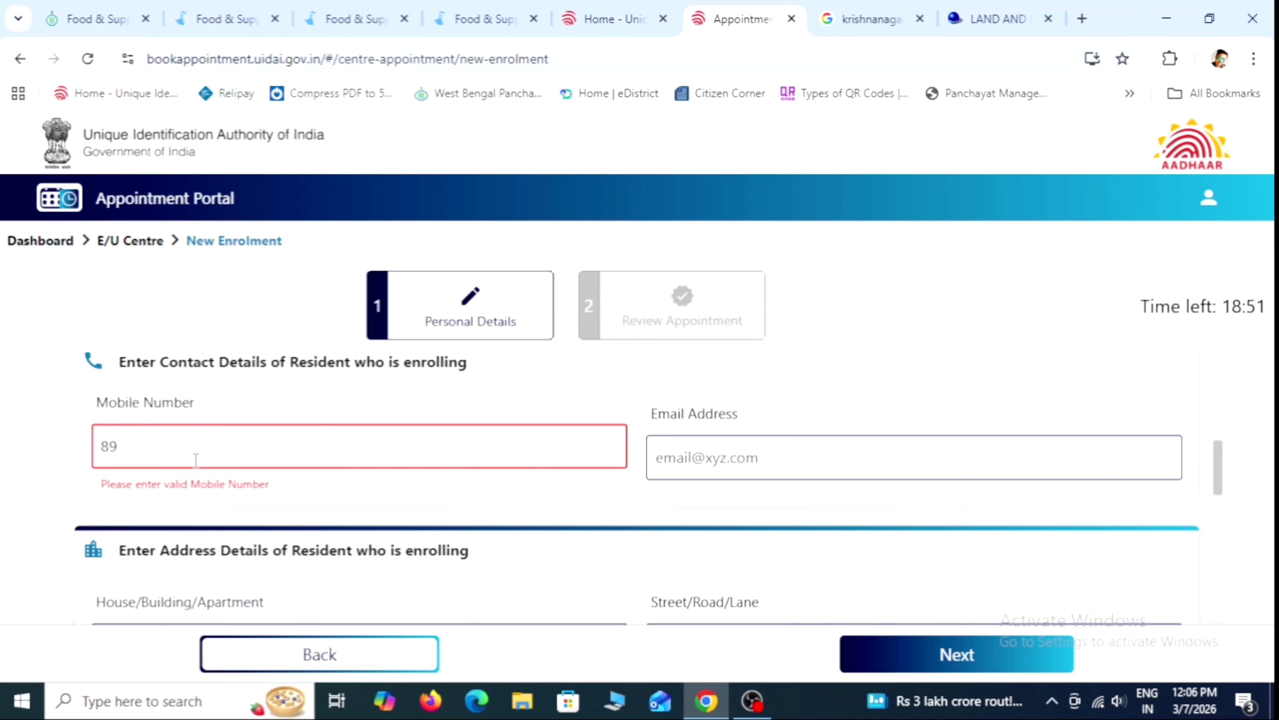
{"action": "type", "text": "??"}
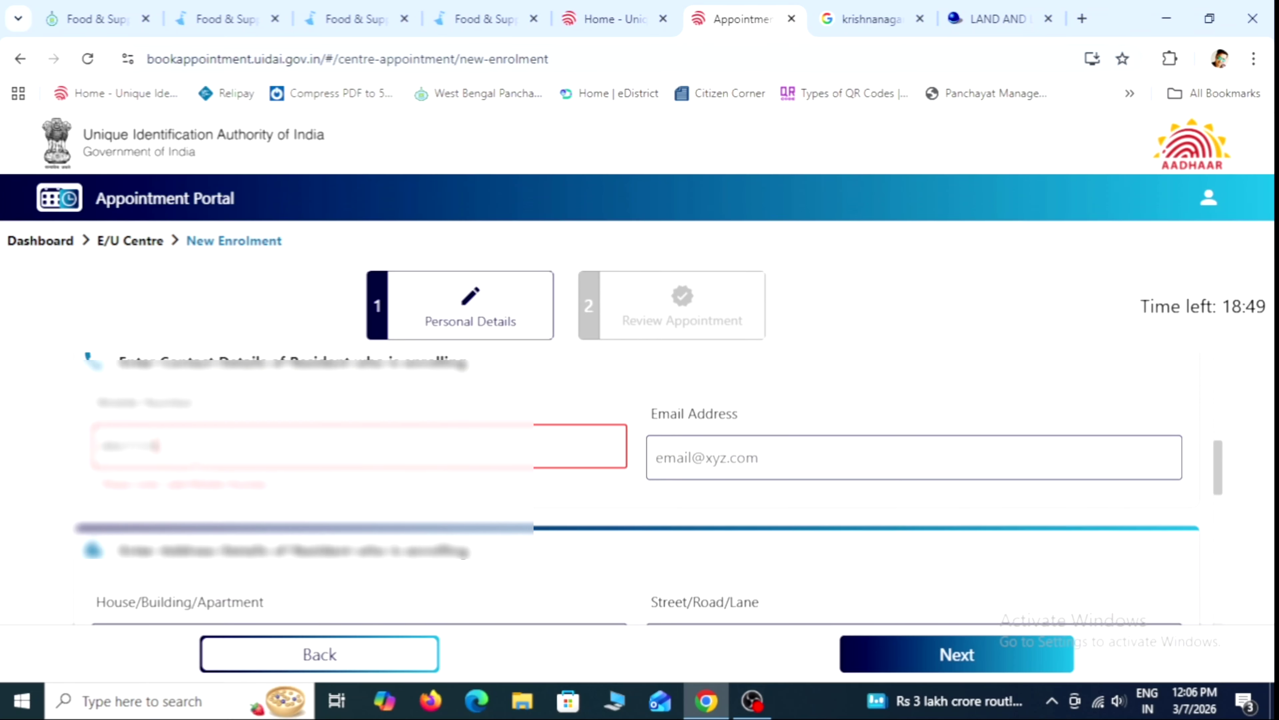
{"action": "type", "text": "?"}
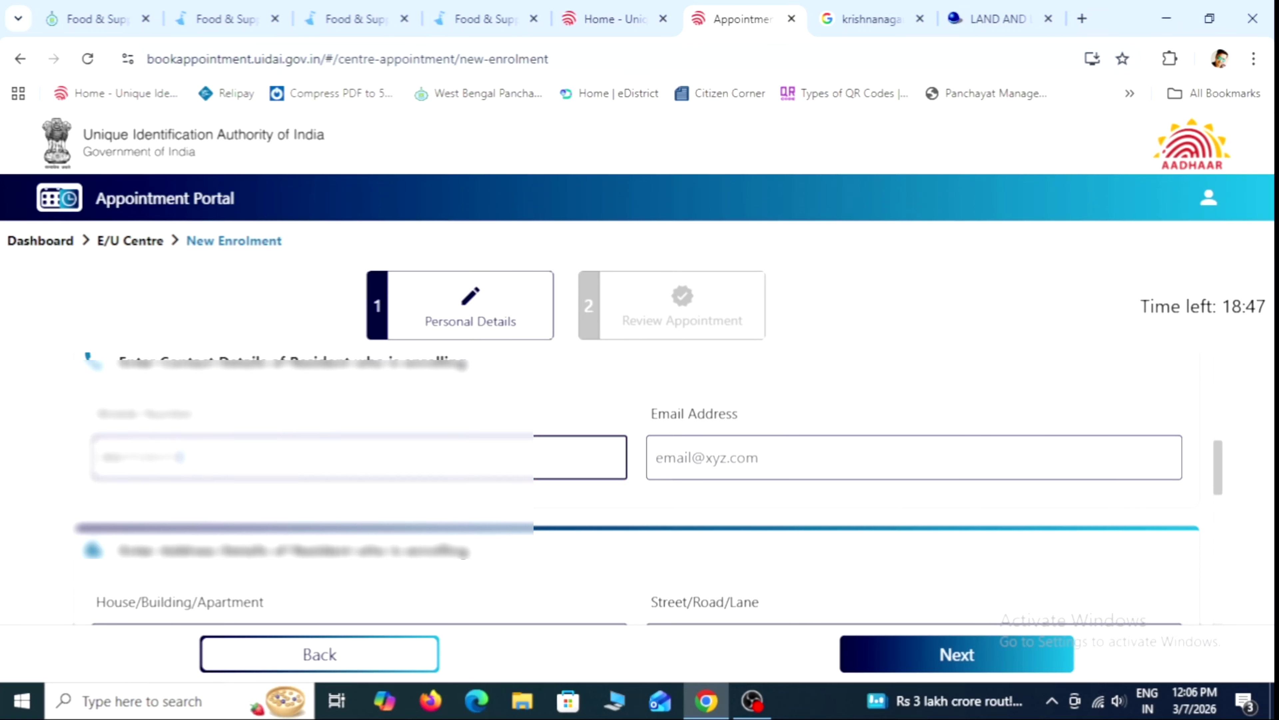
{"action": "scroll", "coordinate": [474, 554], "scroll_direction": "down", "scroll_amount": 2}
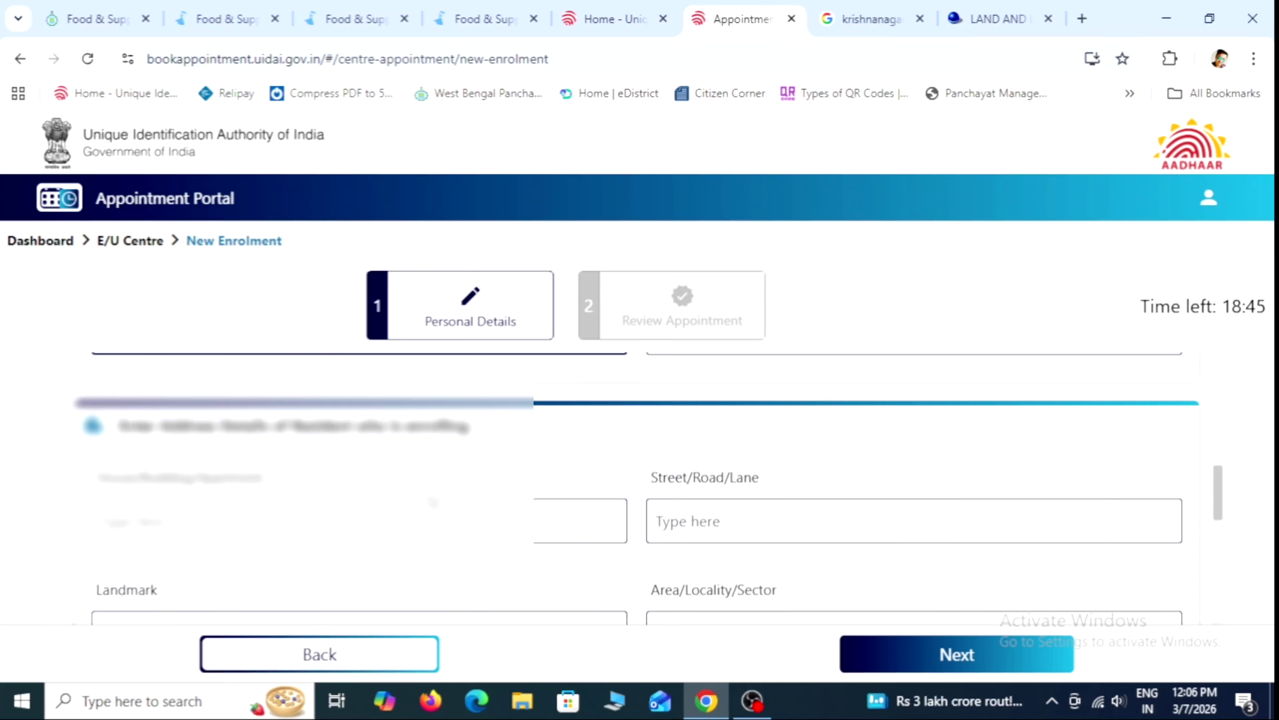
{"action": "scroll", "coordinate": [635, 484], "scroll_direction": "up", "scroll_amount": 1}
{"action": "scroll", "coordinate": [260, 522], "scroll_direction": "down", "scroll_amount": 5}
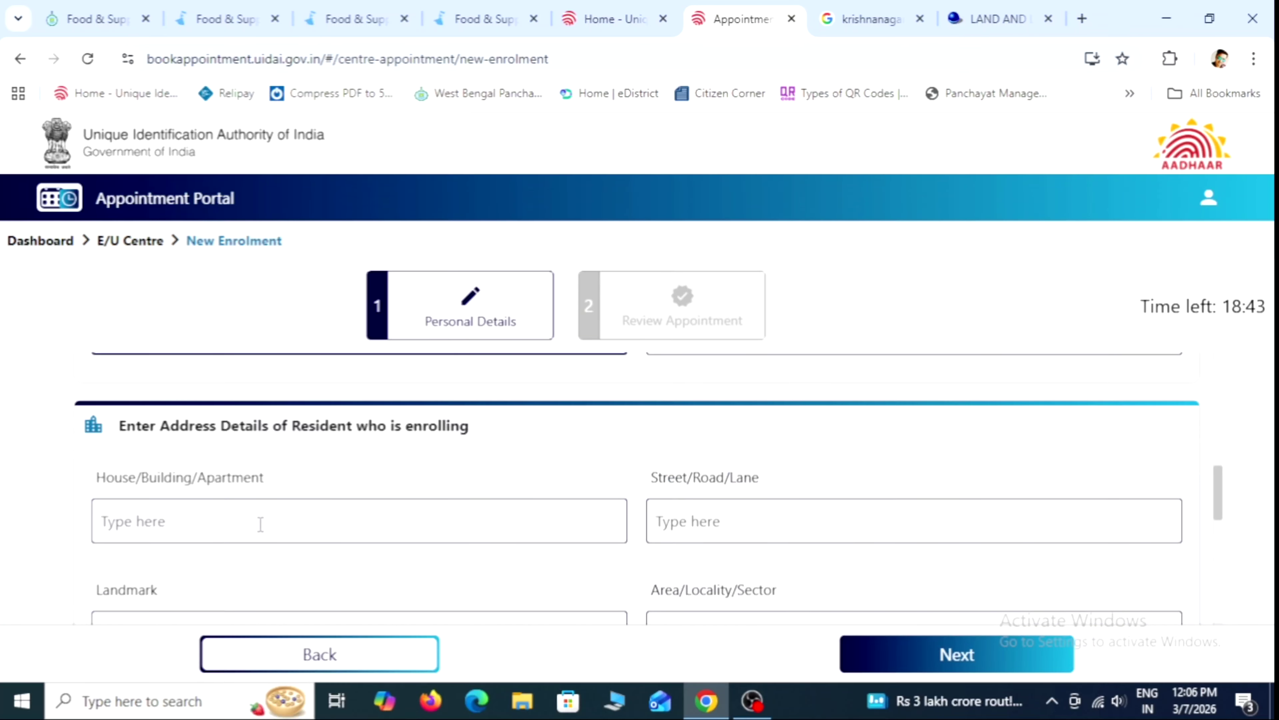
{"action": "scroll", "coordinate": [420, 500], "scroll_direction": "up", "scroll_amount": 3}
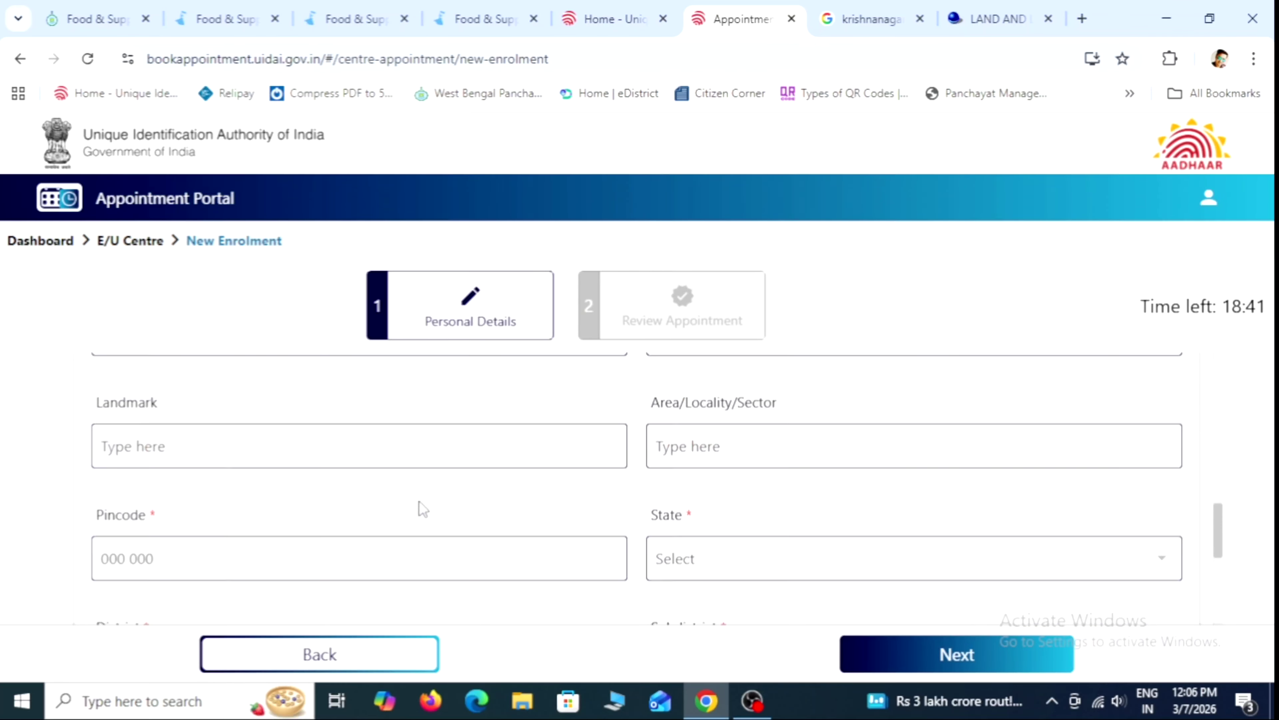
{"action": "scroll", "coordinate": [420, 502], "scroll_direction": "down", "scroll_amount": 3}
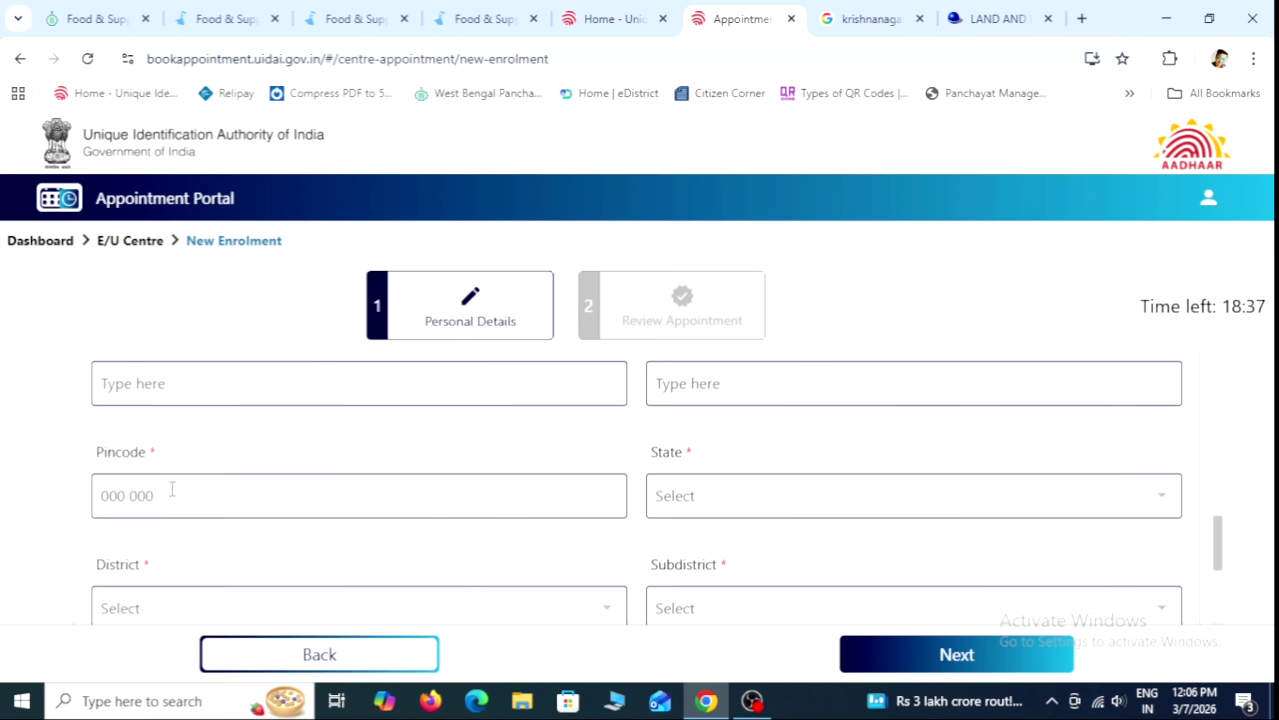
Enter address pincode 741223 and set district Nadia, subdistrict Chakdah and village Silinda
{"action": "left_click", "coordinate": [172, 489]}
{"action": "type", "text": "7412"}
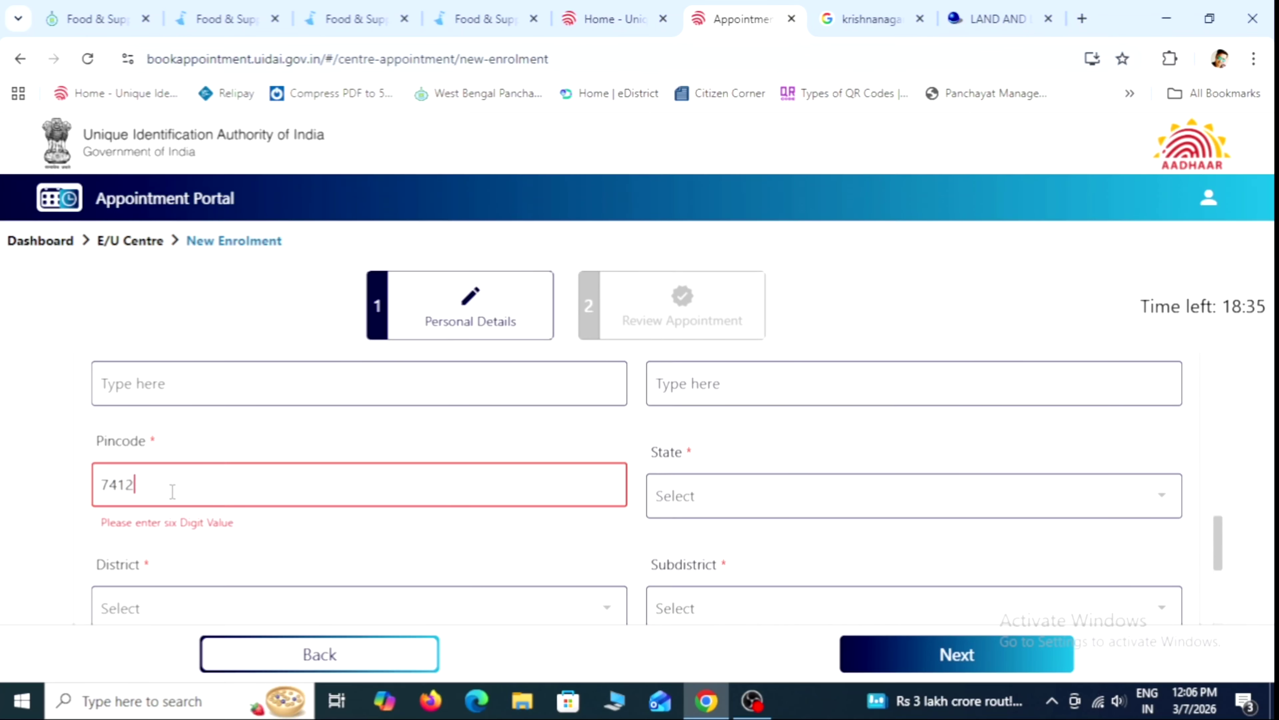
{"action": "type", "text": "23"}
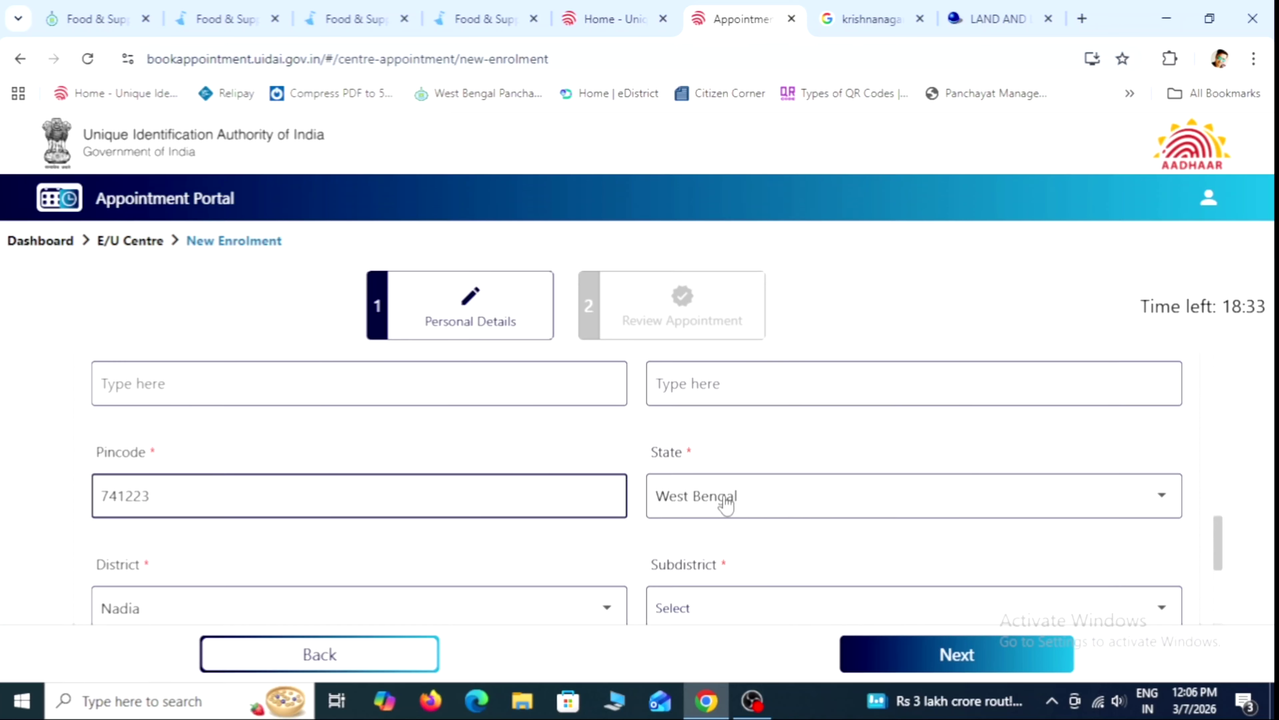
{"action": "scroll", "coordinate": [654, 498], "scroll_direction": "down", "scroll_amount": 2}
{"action": "left_click", "coordinate": [193, 496]}
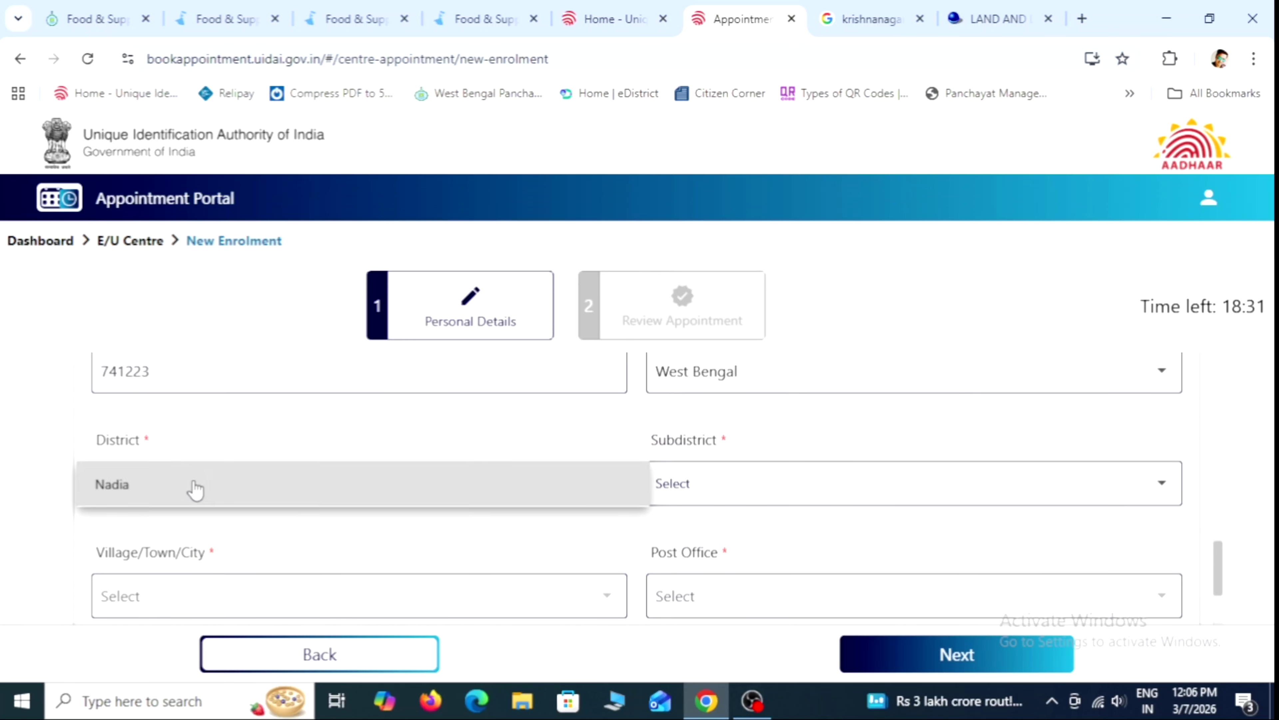
{"action": "left_click", "coordinate": [194, 492]}
{"action": "left_click", "coordinate": [703, 481]}
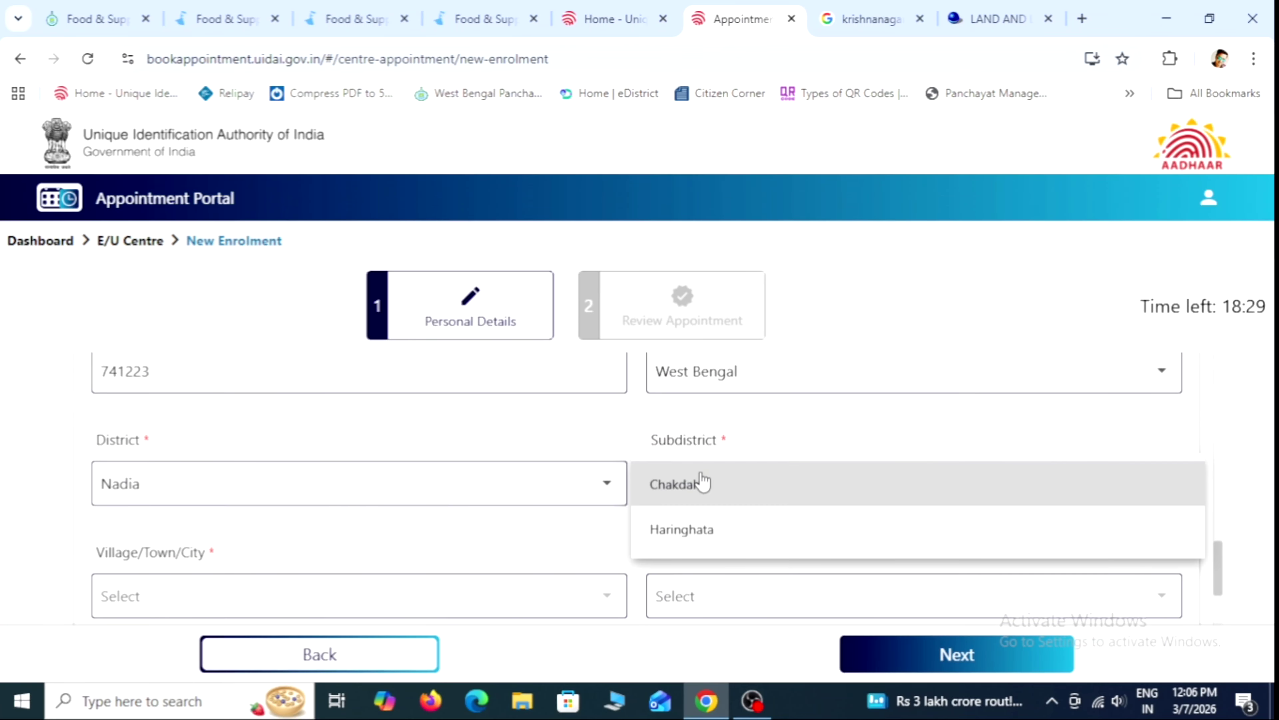
{"action": "left_click", "coordinate": [685, 485]}
{"action": "scroll", "coordinate": [810, 436], "scroll_direction": "down", "scroll_amount": 2}
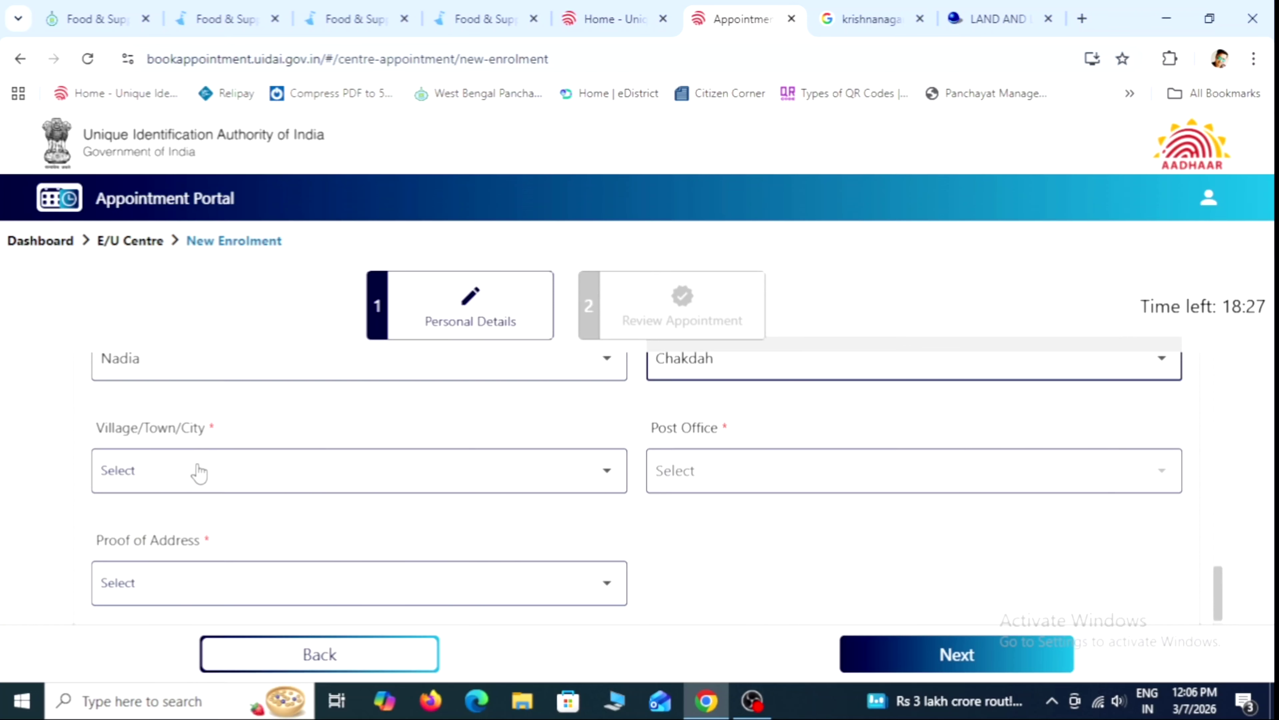
{"action": "left_click", "coordinate": [213, 471]}
{"action": "scroll", "coordinate": [189, 453], "scroll_direction": "down", "scroll_amount": 10}
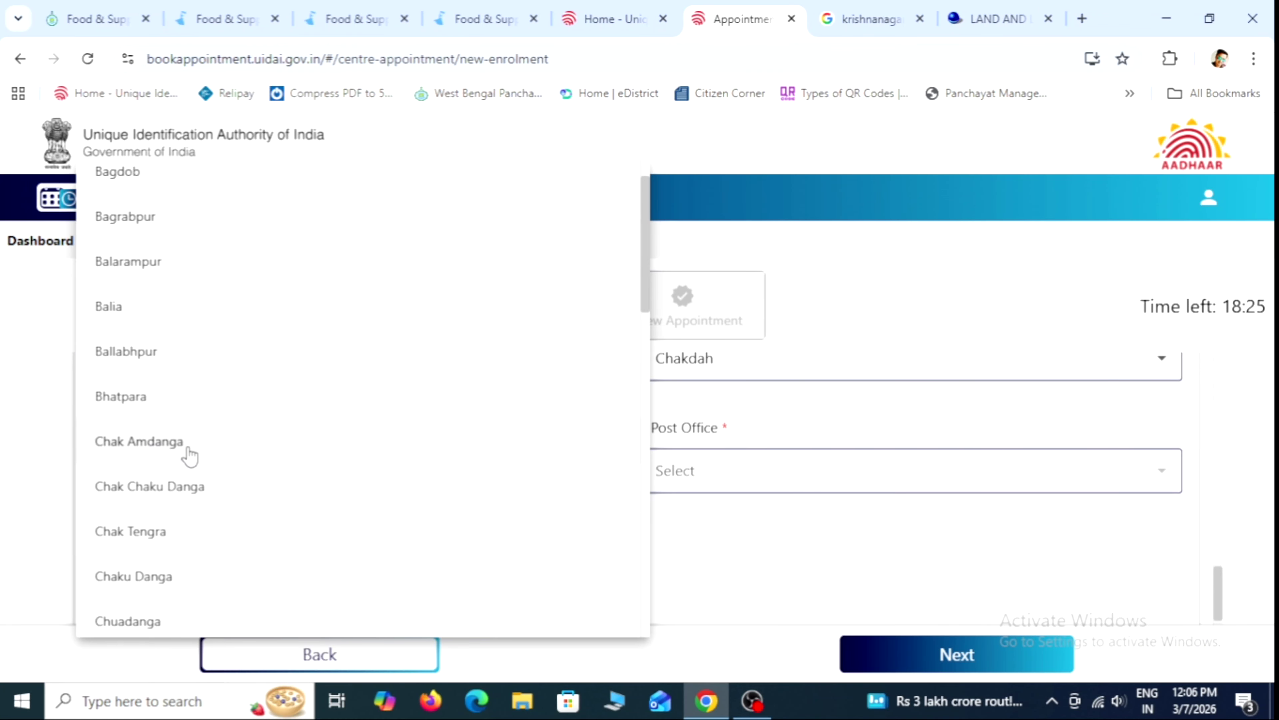
{"action": "scroll", "coordinate": [190, 459], "scroll_direction": "down", "scroll_amount": 10}
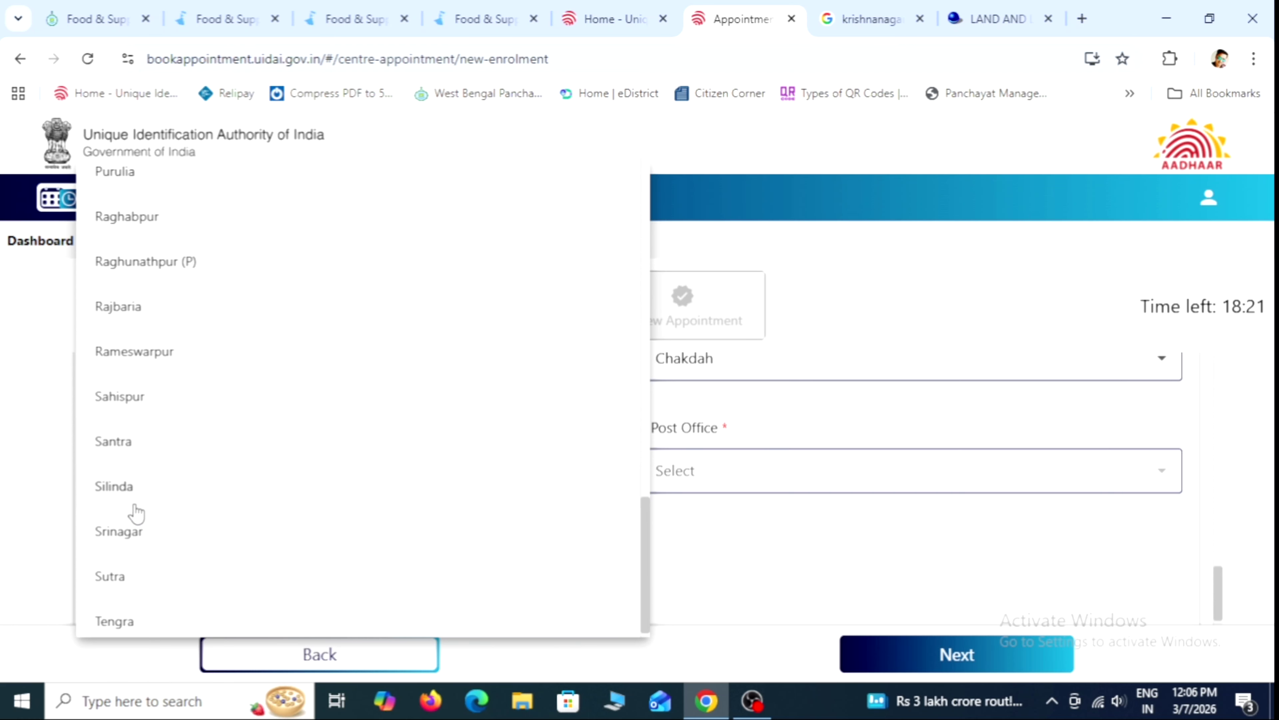
{"action": "left_click", "coordinate": [121, 497]}
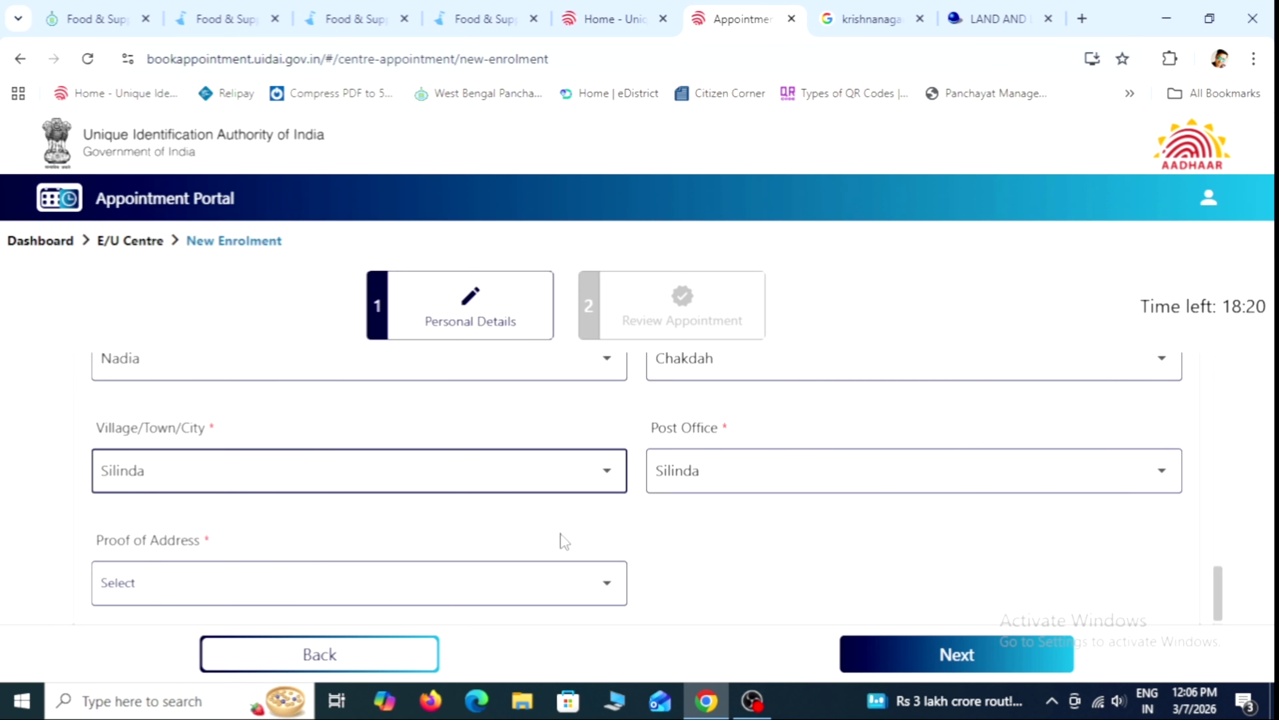
Choose the District Child Protection Officer certificate as proof of address
{"action": "left_click", "coordinate": [346, 591]}
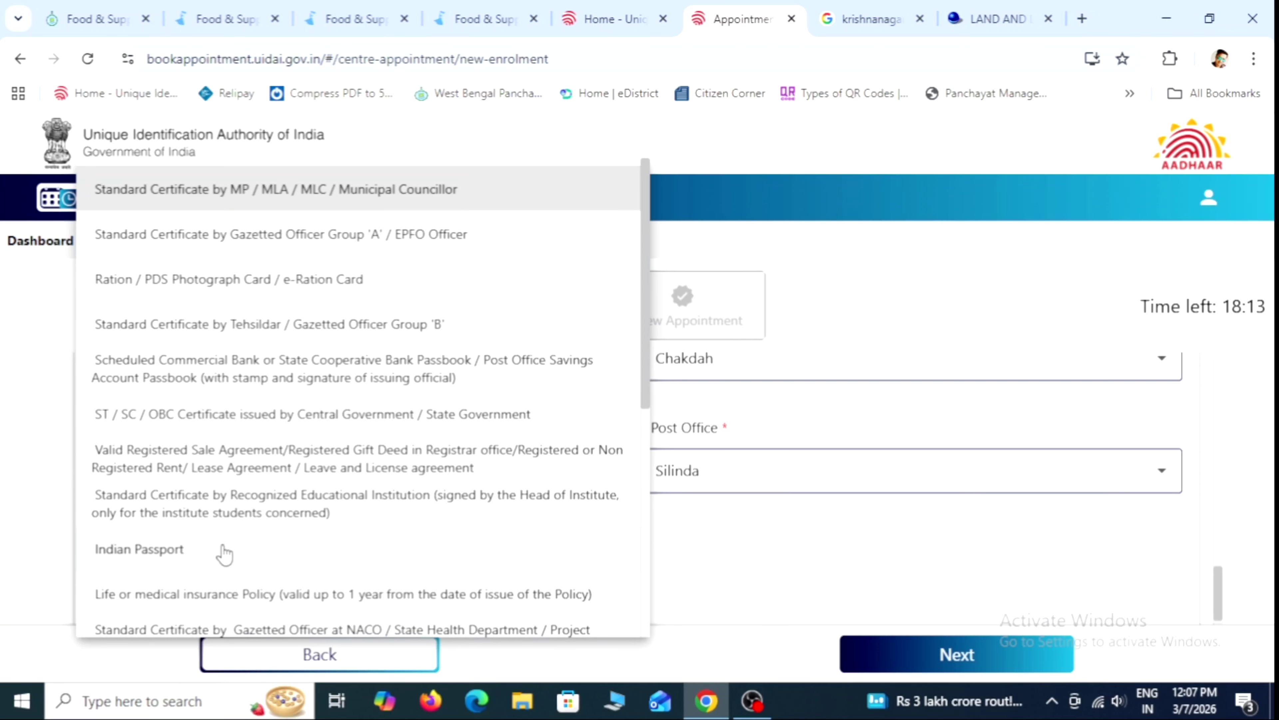
{"action": "scroll", "coordinate": [266, 522], "scroll_direction": "down", "scroll_amount": 3}
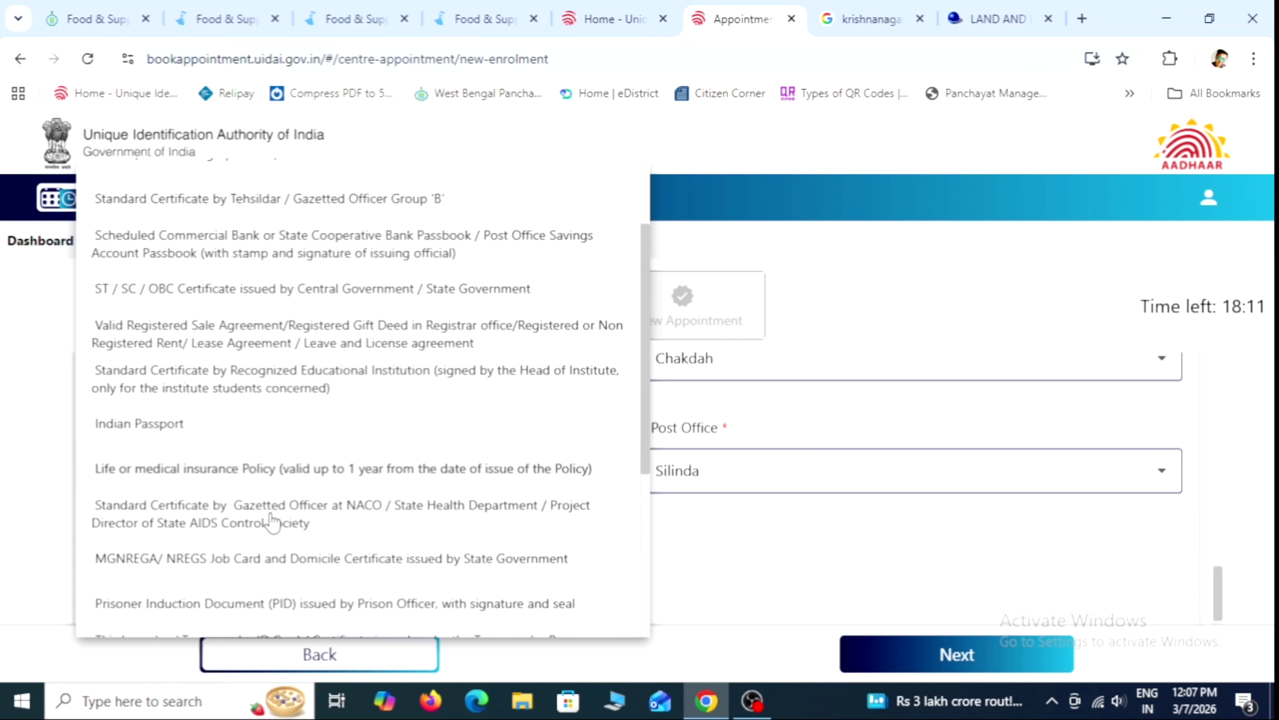
{"action": "scroll", "coordinate": [271, 524], "scroll_direction": "up", "scroll_amount": 2}
{"action": "scroll", "coordinate": [271, 522], "scroll_direction": "down", "scroll_amount": 6}
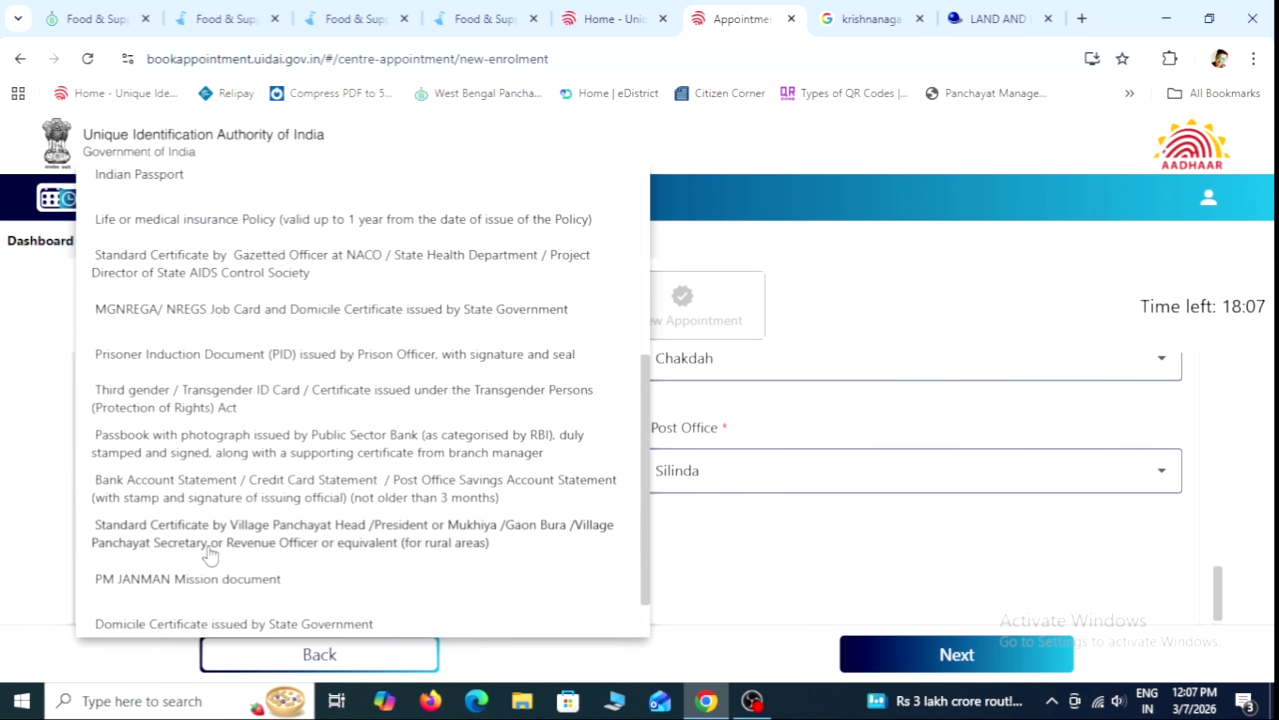
{"action": "scroll", "coordinate": [232, 524], "scroll_direction": "down", "scroll_amount": 1}
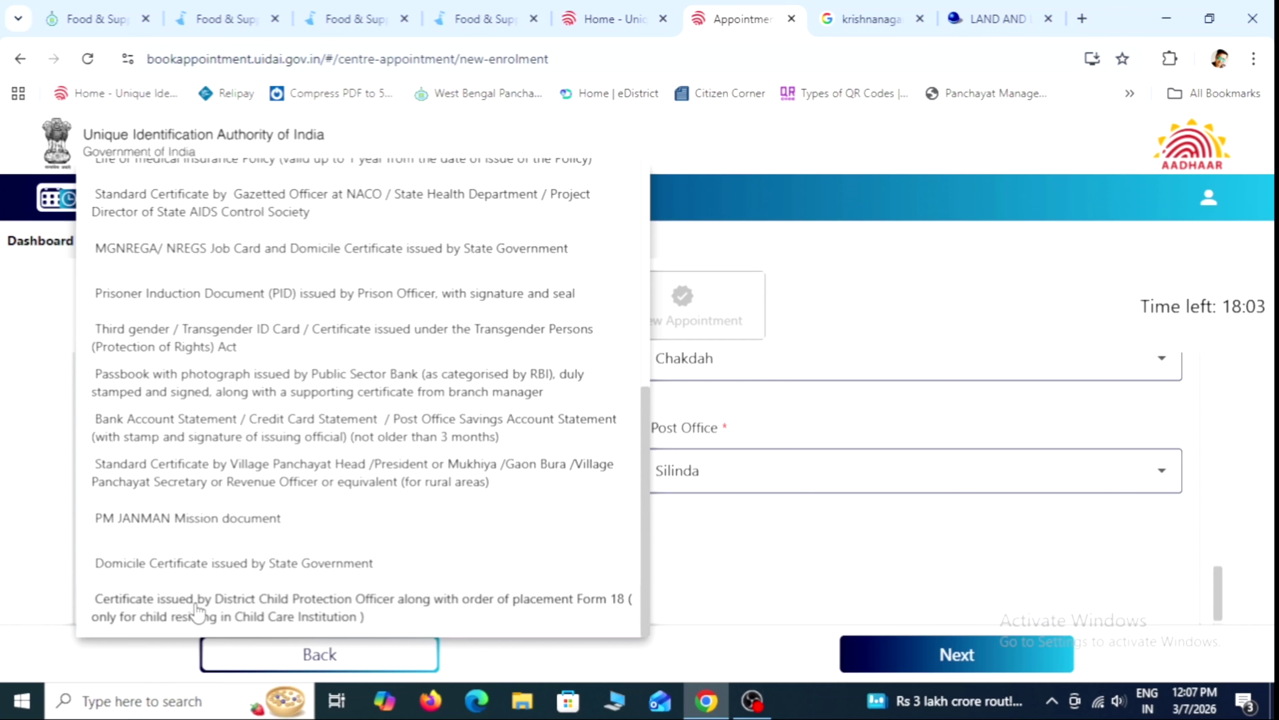
{"action": "left_click", "coordinate": [425, 597]}
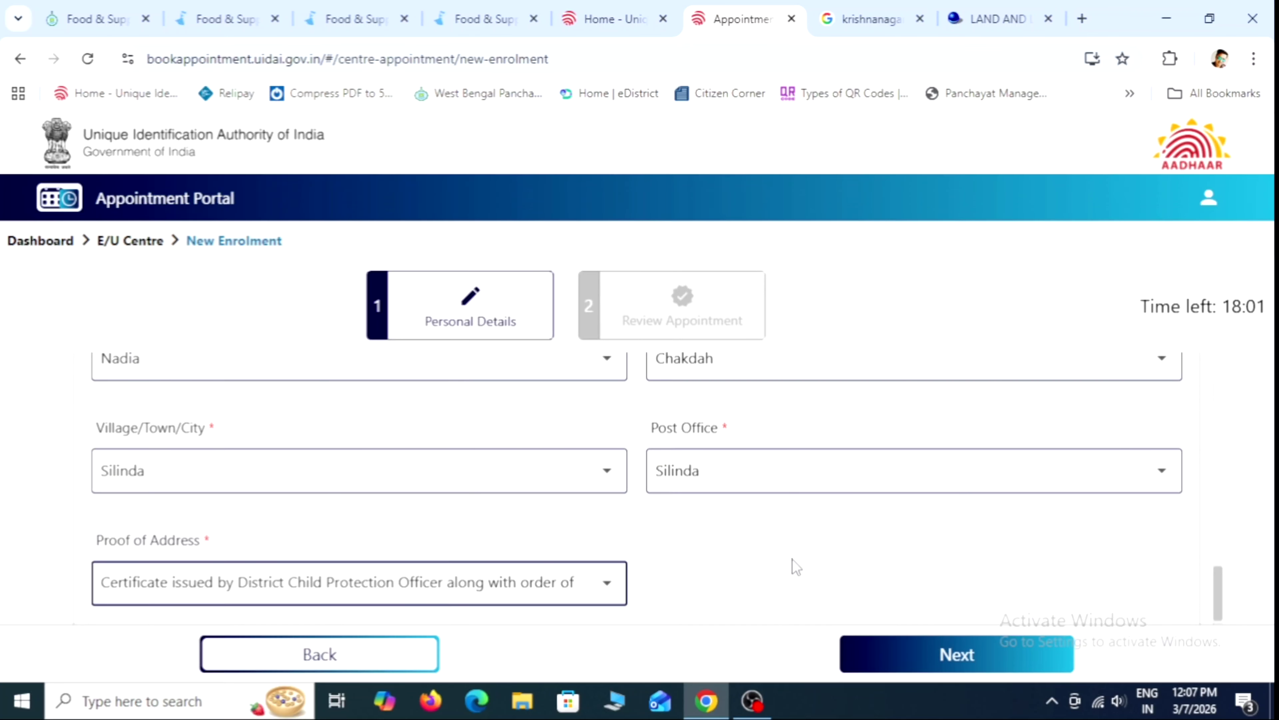
Look through the Review Appointment summary and submit it for booking
{"action": "left_click", "coordinate": [942, 660]}
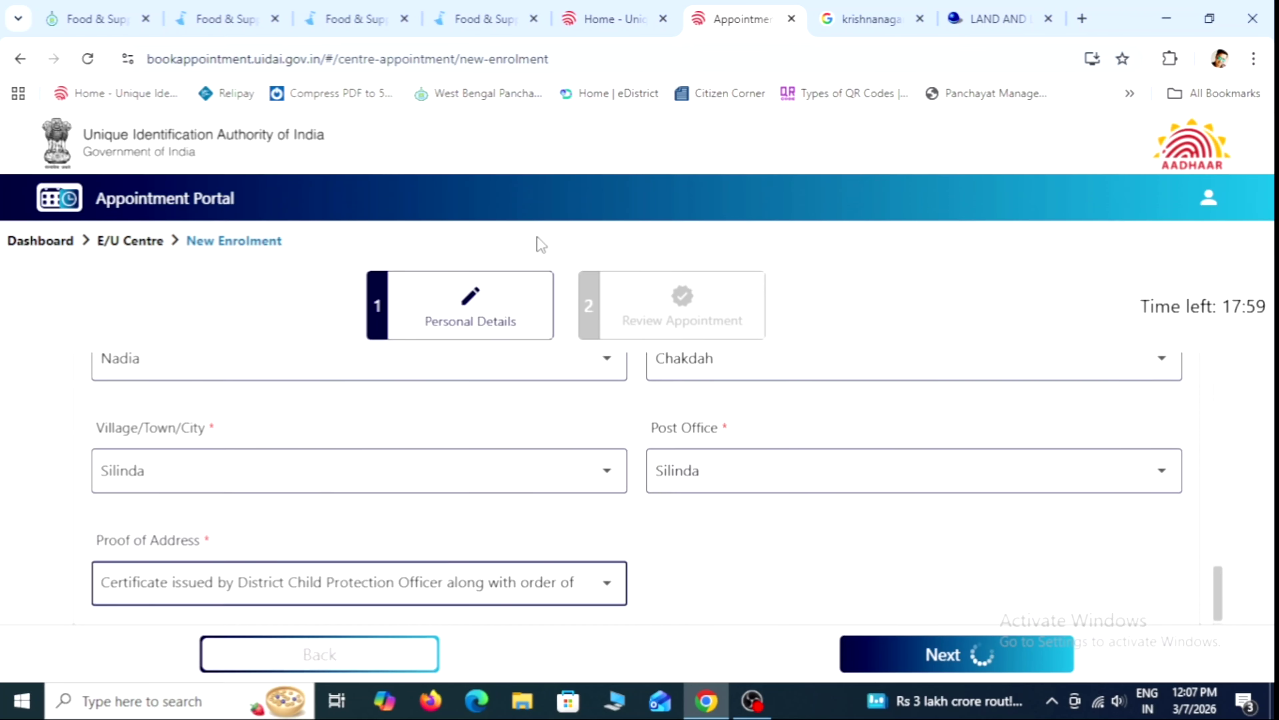
{"action": "scroll", "coordinate": [564, 474], "scroll_direction": "down", "scroll_amount": 2}
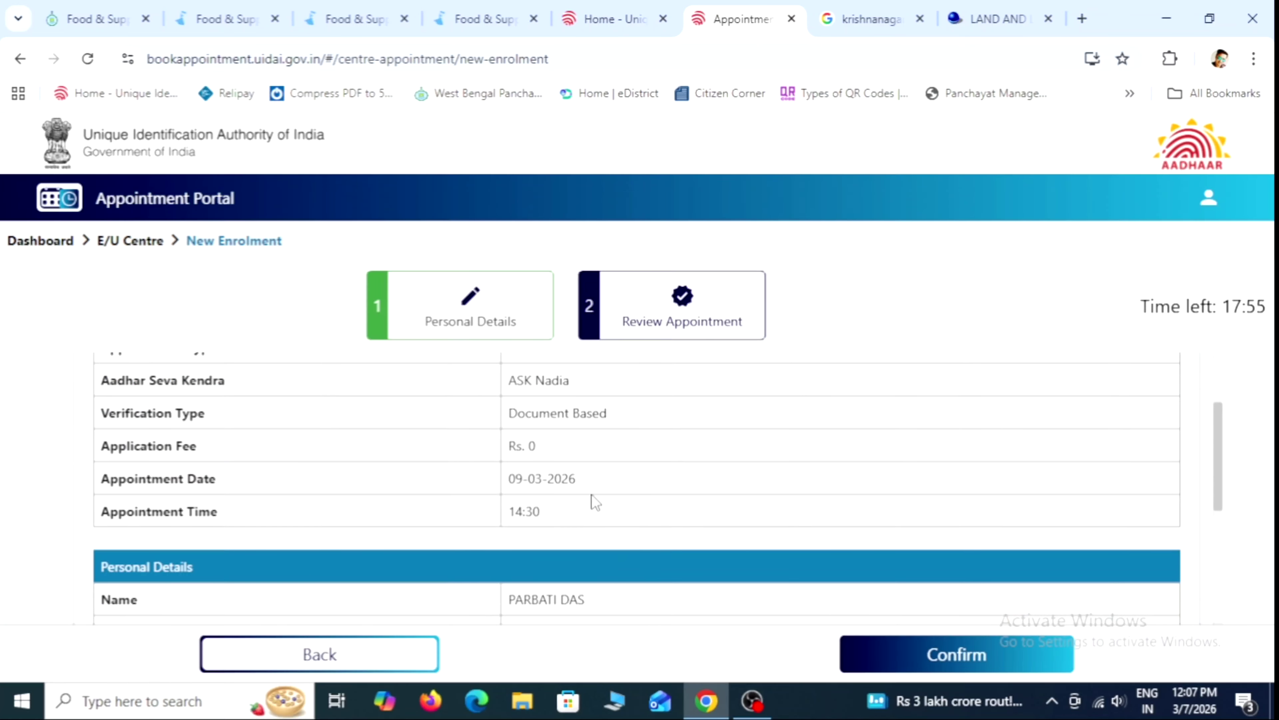
{"action": "scroll", "coordinate": [560, 466], "scroll_direction": "up", "scroll_amount": 1}
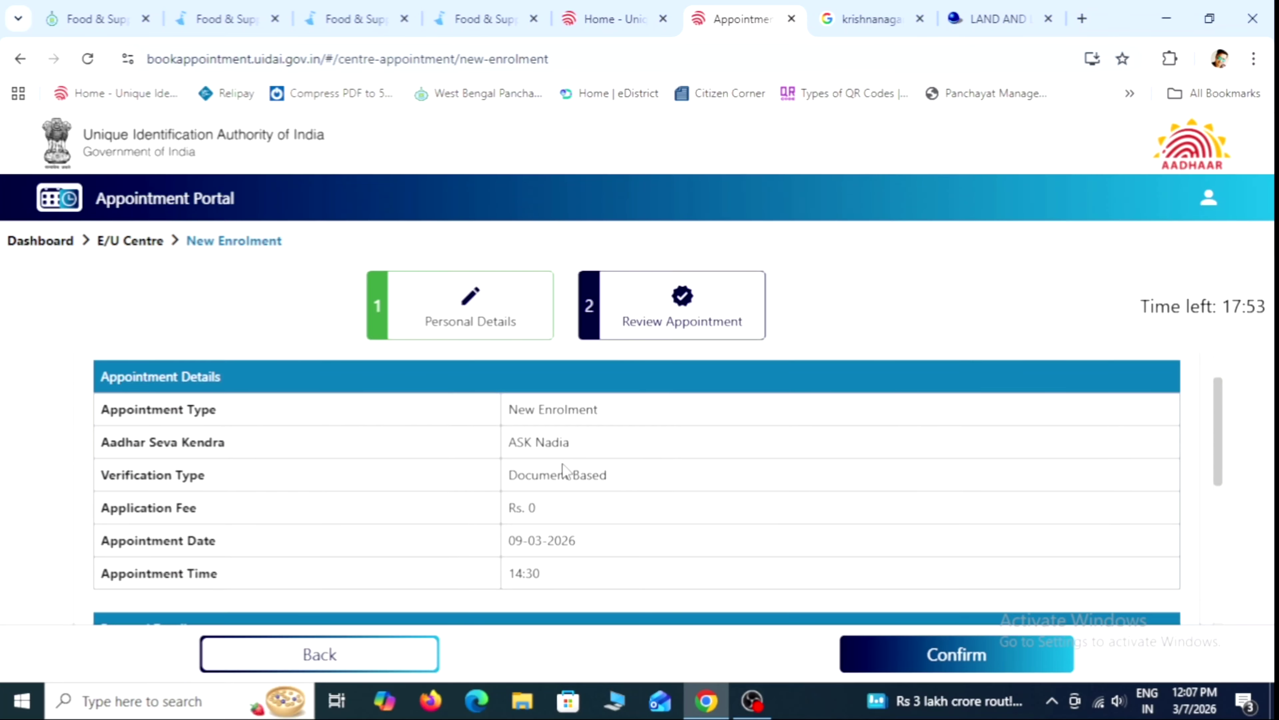
{"action": "scroll", "coordinate": [566, 469], "scroll_direction": "down", "scroll_amount": 7}
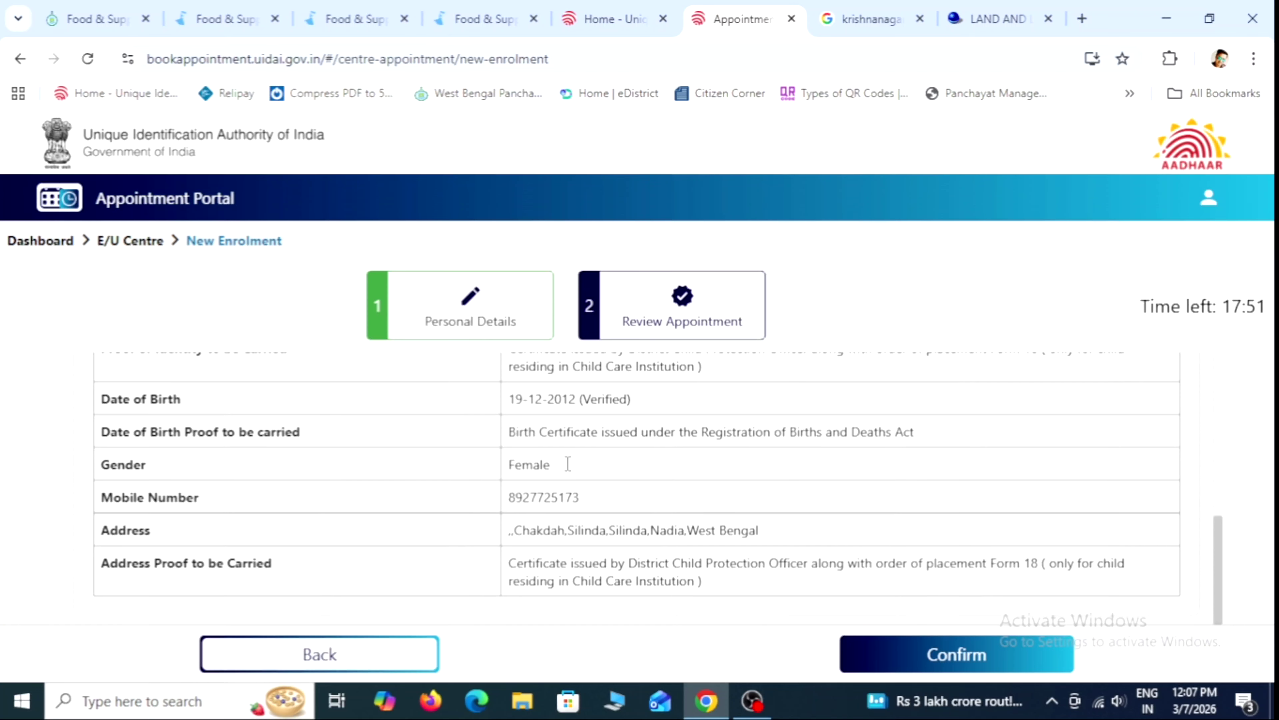
{"action": "left_click", "coordinate": [915, 664]}
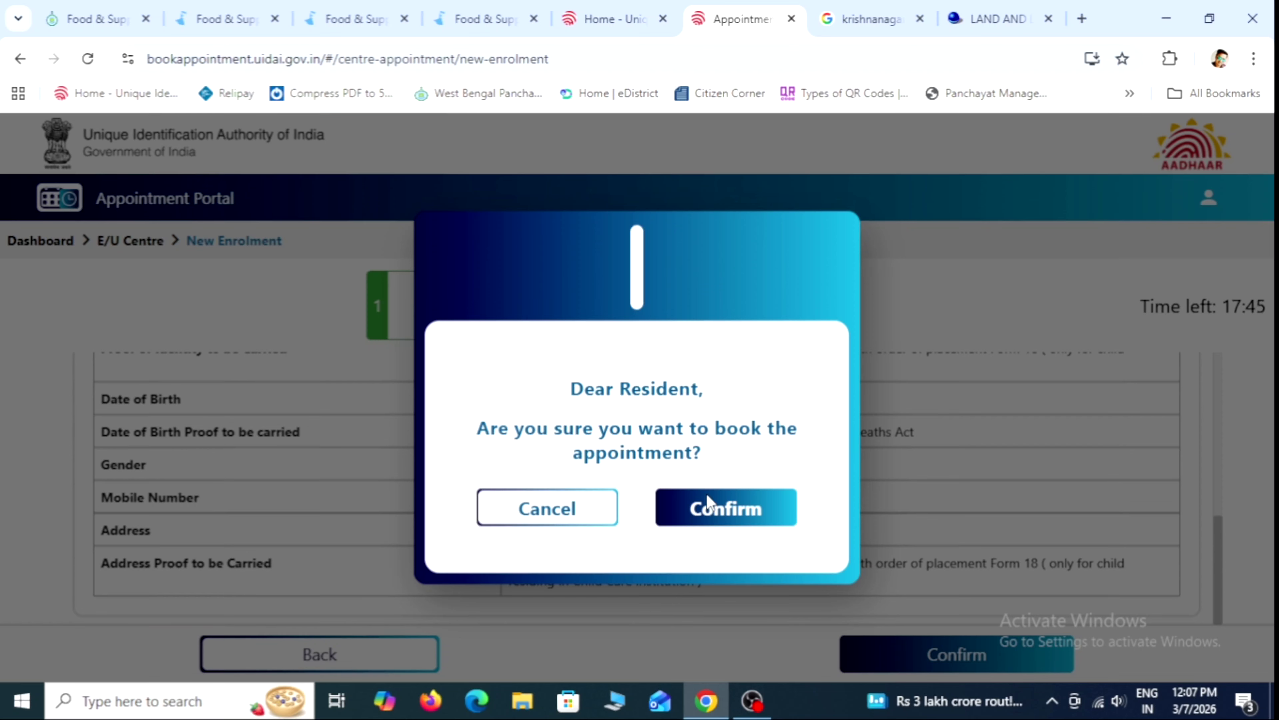
Confirm the booking, then download the acknowledgement letter PDF and open it
{"action": "left_click", "coordinate": [705, 506]}
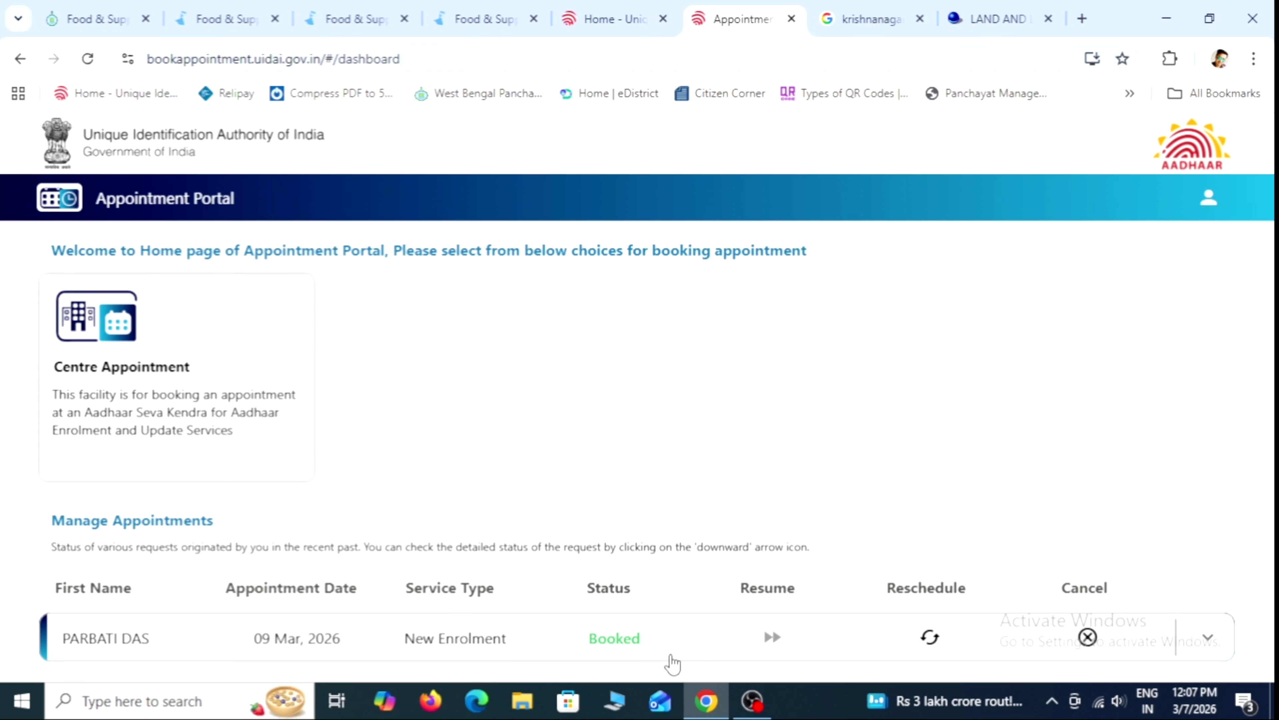
{"action": "left_click", "coordinate": [1208, 640]}
{"action": "scroll", "coordinate": [837, 457], "scroll_direction": "down", "scroll_amount": 4}
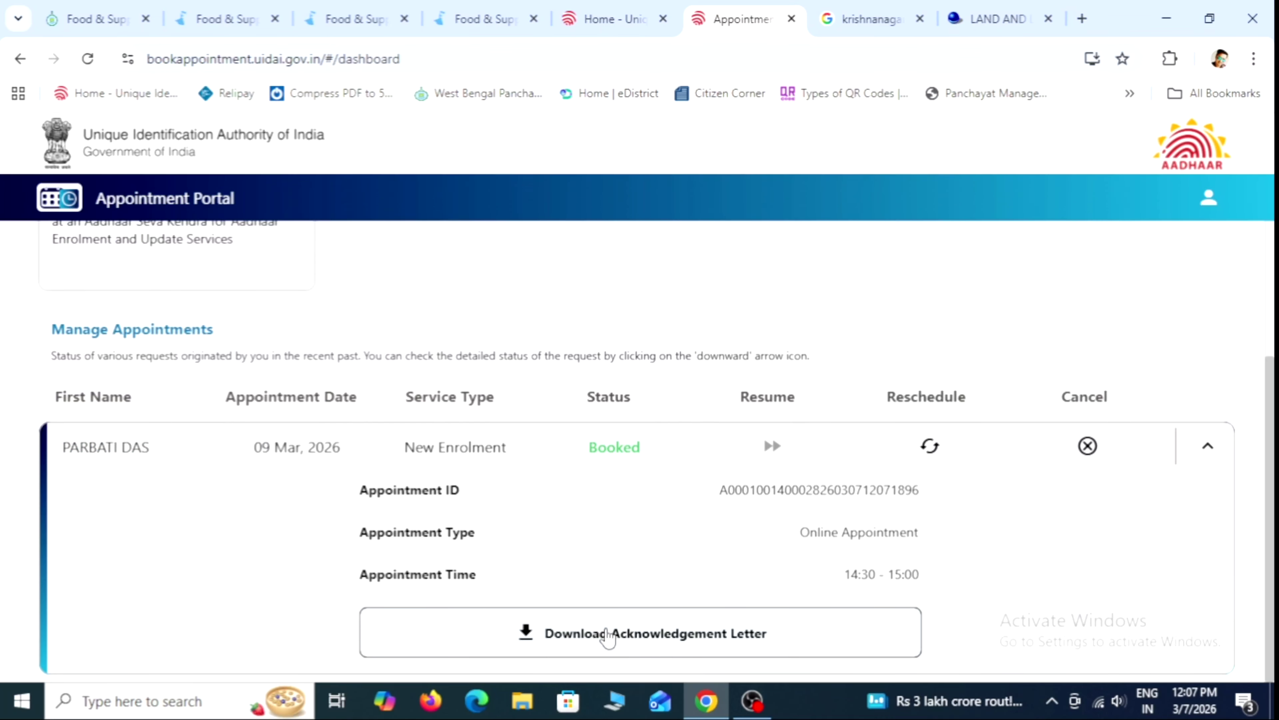
{"action": "left_click", "coordinate": [599, 636]}
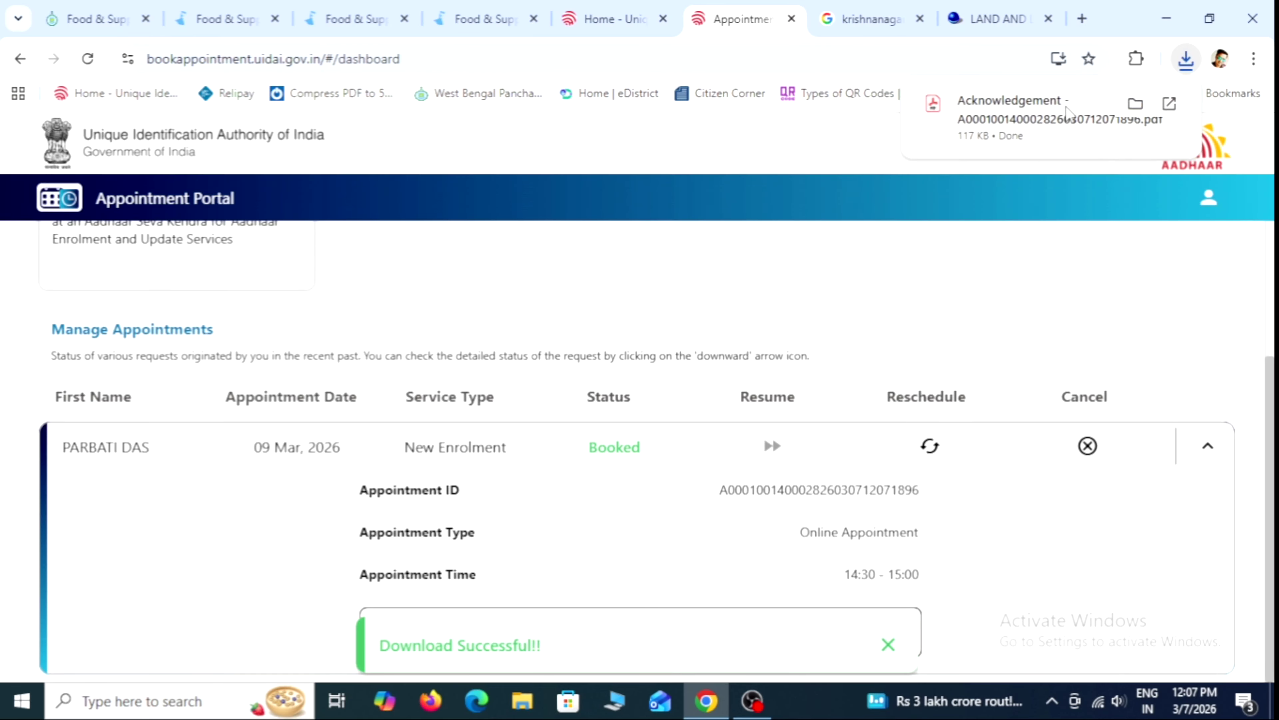
{"action": "left_click", "coordinate": [1033, 120]}
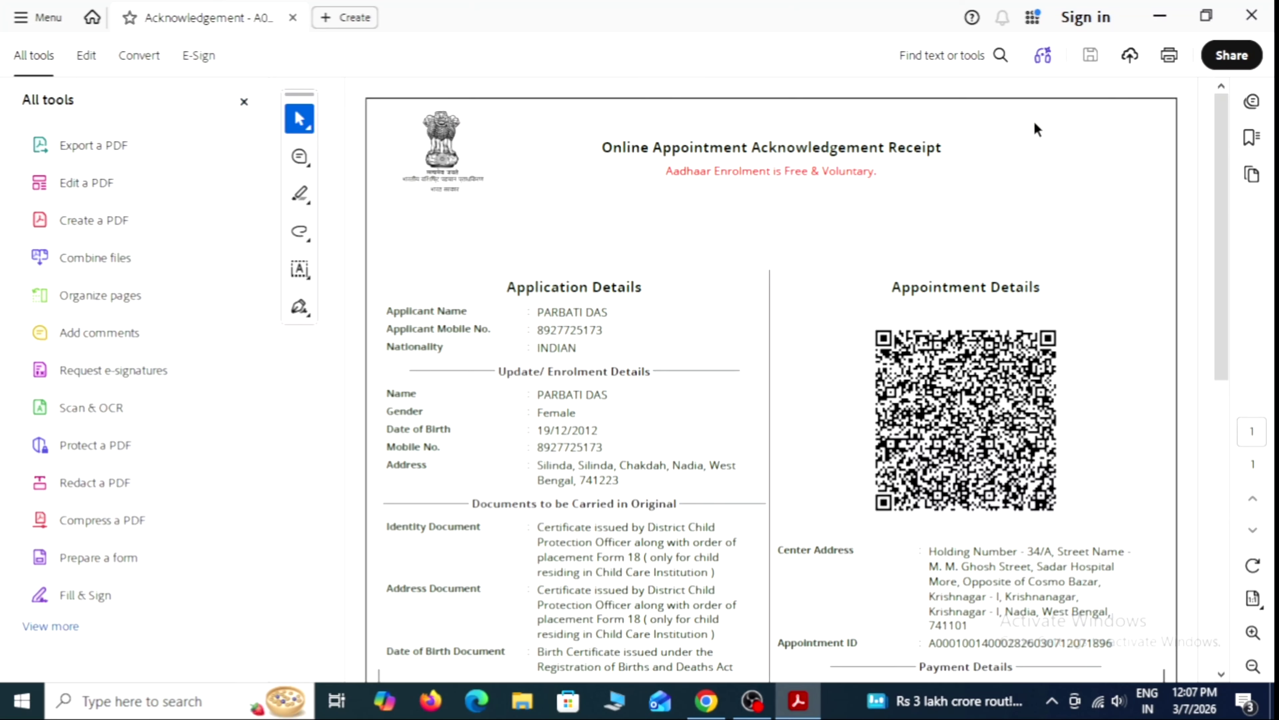
Print the receipt to the EPSON L380 with paper size A4 210 x 297 mm
{"action": "left_click", "coordinate": [1170, 62]}
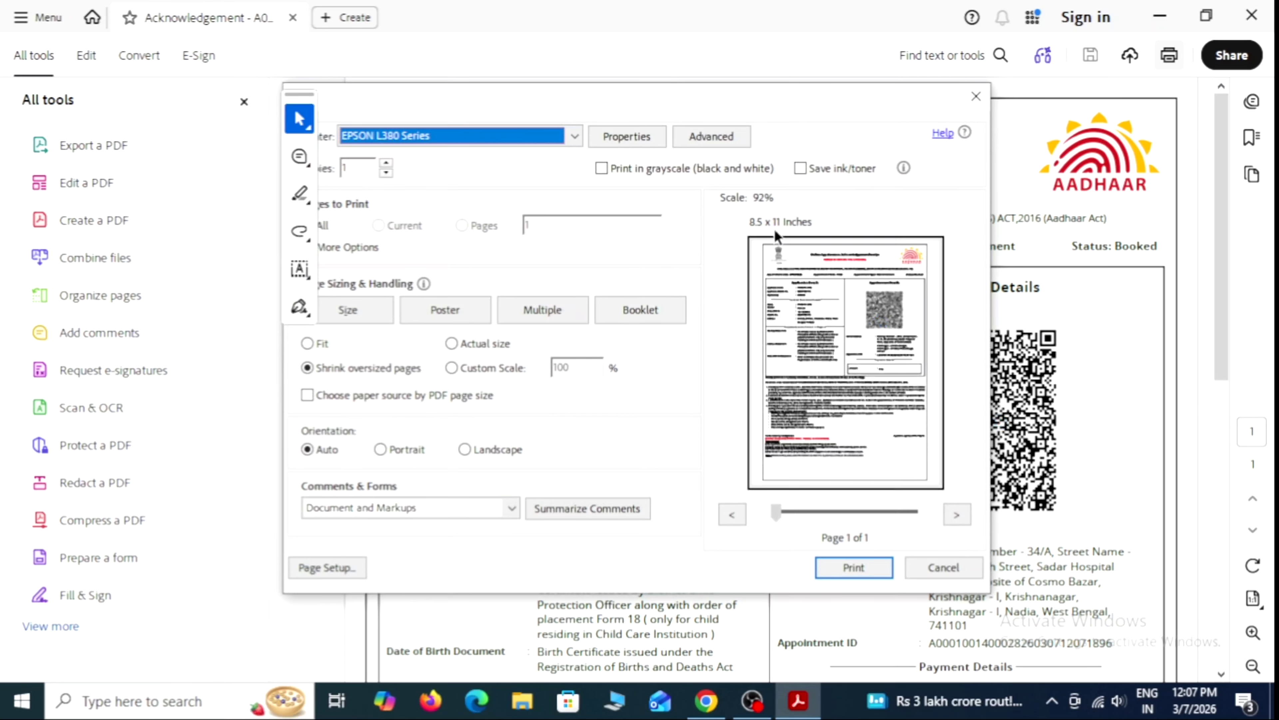
{"action": "left_click", "coordinate": [627, 137]}
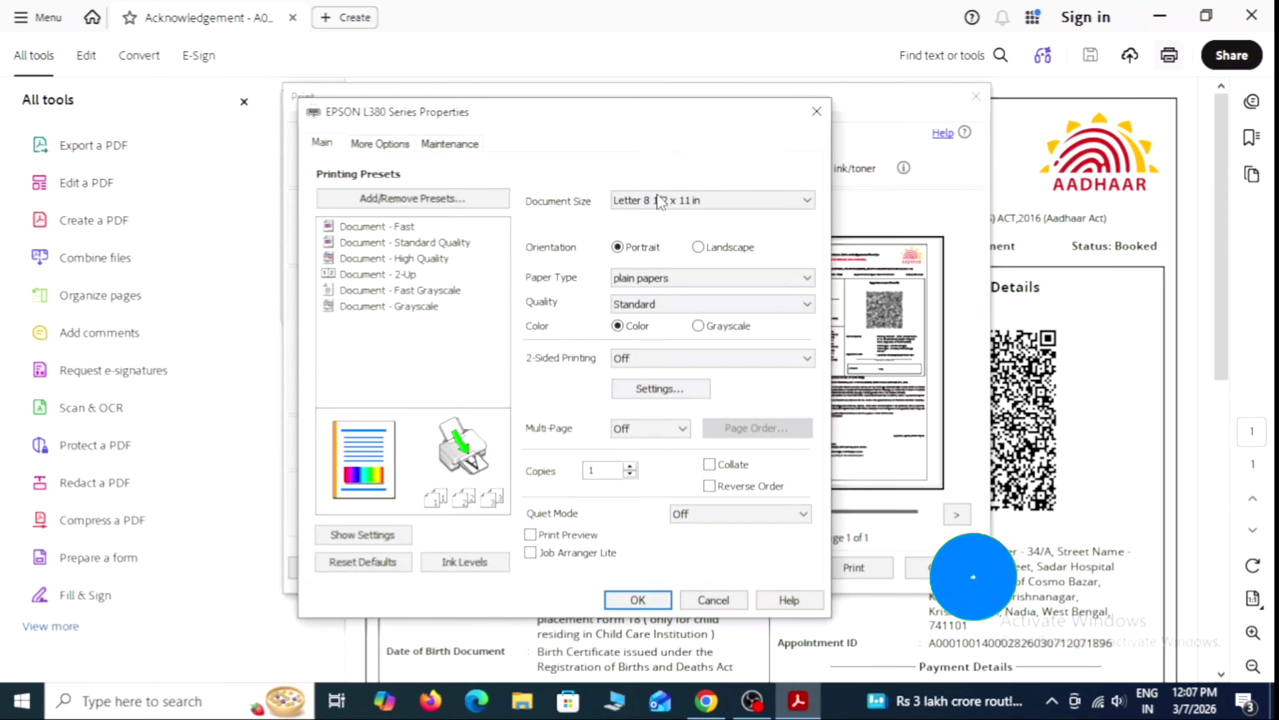
{"action": "left_click", "coordinate": [660, 200]}
{"action": "left_click", "coordinate": [655, 220]}
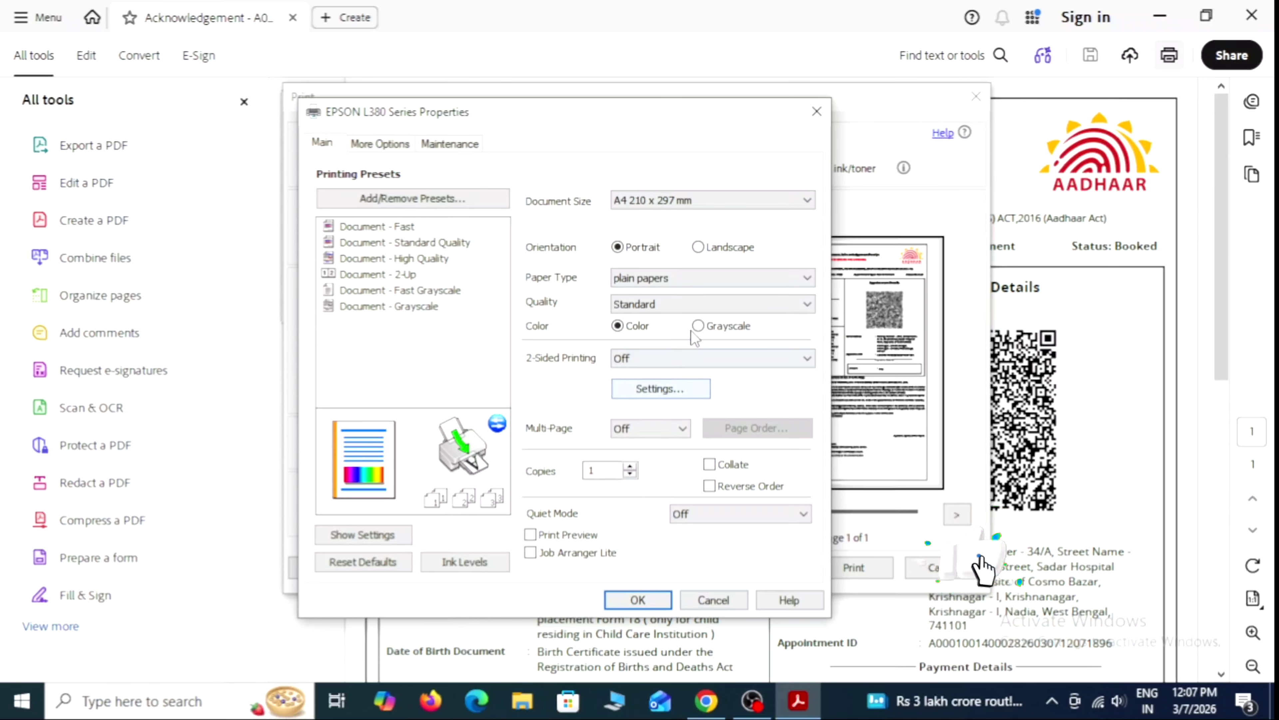
{"action": "left_click", "coordinate": [638, 600]}
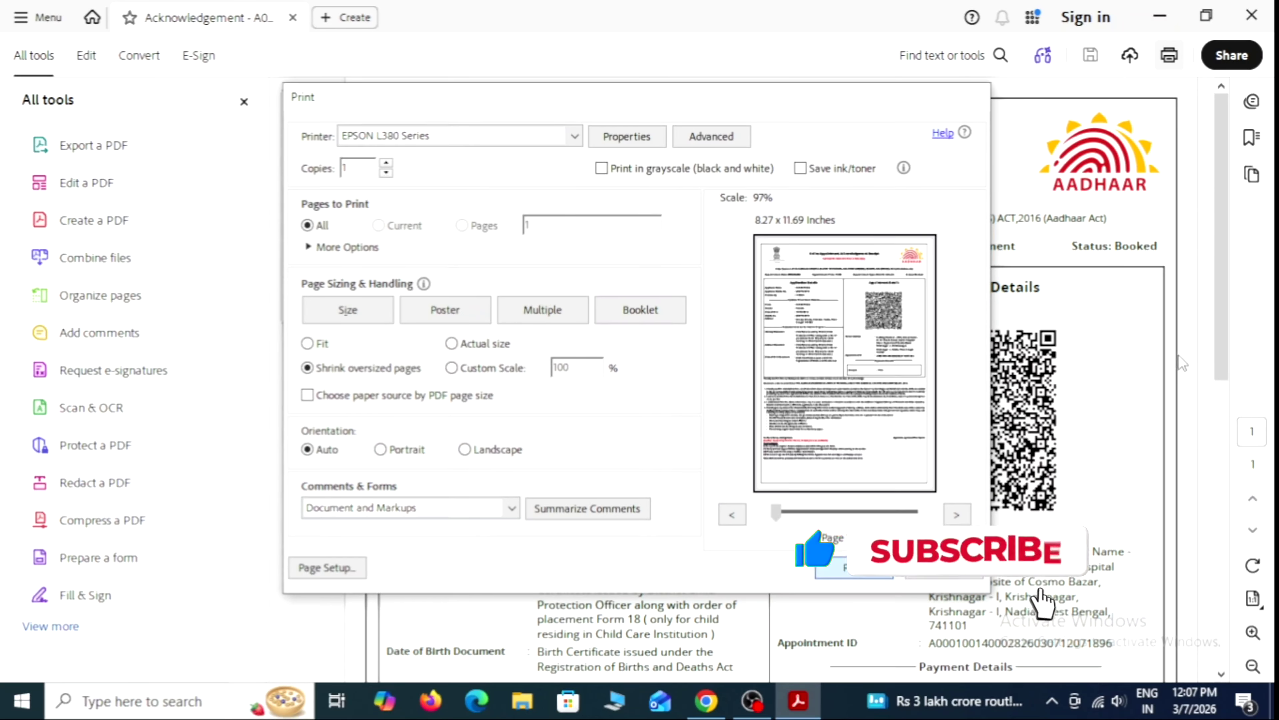
{"action": "left_click", "coordinate": [854, 567]}
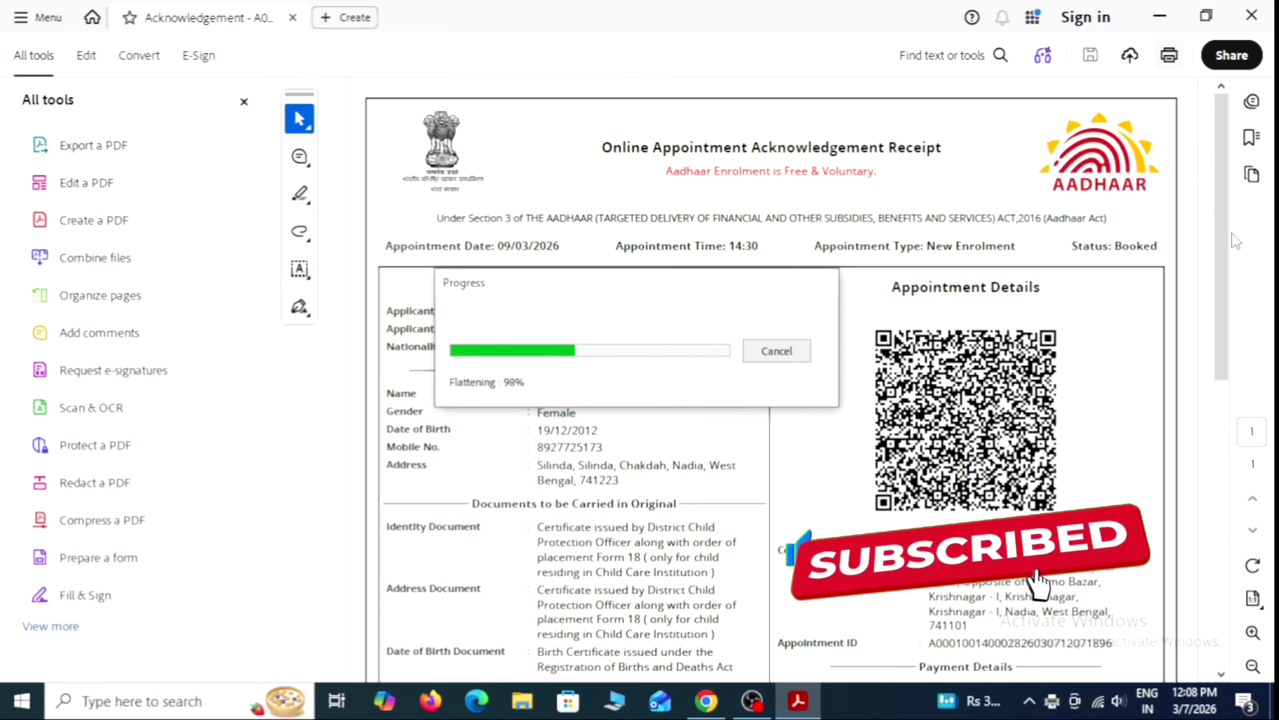